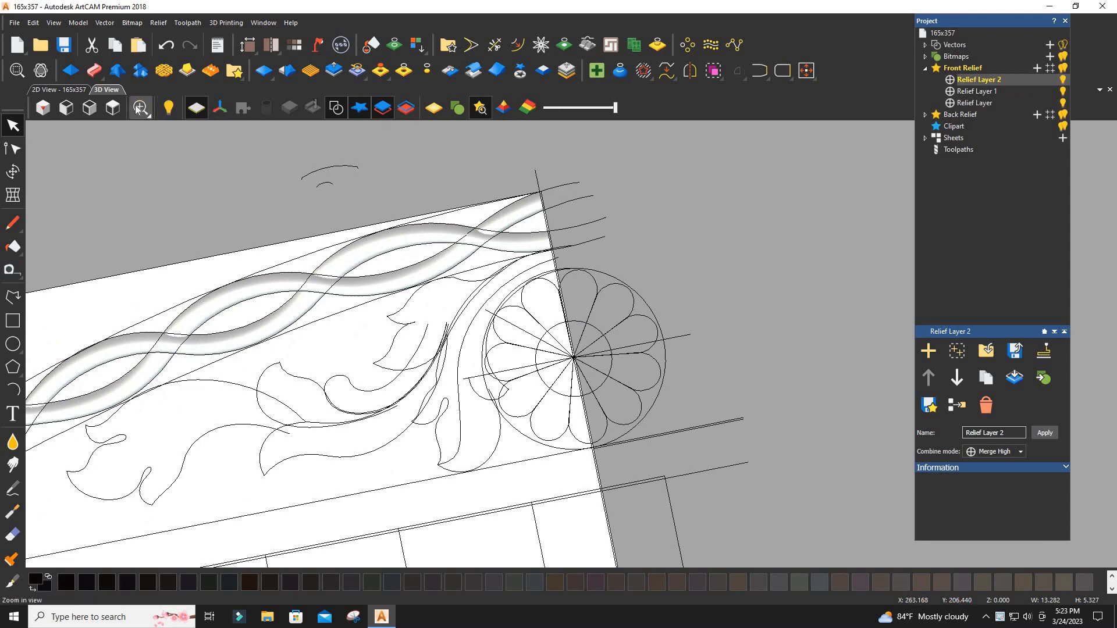
Step: Draw a rectangle about 11.1 × 8.7 mm in the empty area beside the rosette, outside the relief
left_click(113, 108)
scroll(716, 305, "up", 5)
scroll(716, 305, "up", 3)
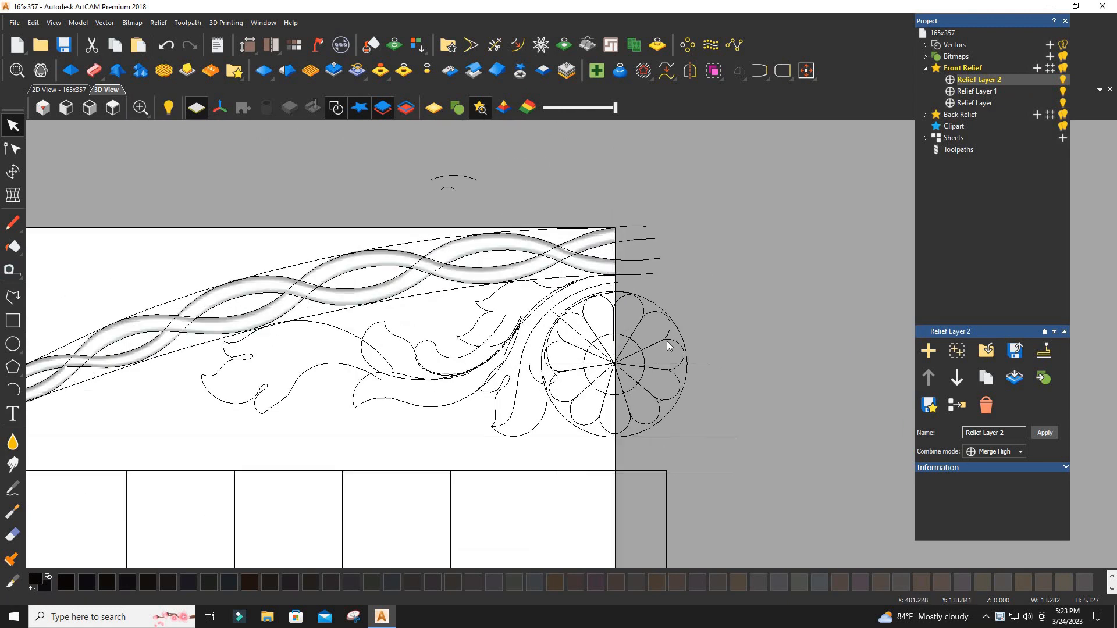
scroll(581, 368, "up", 2)
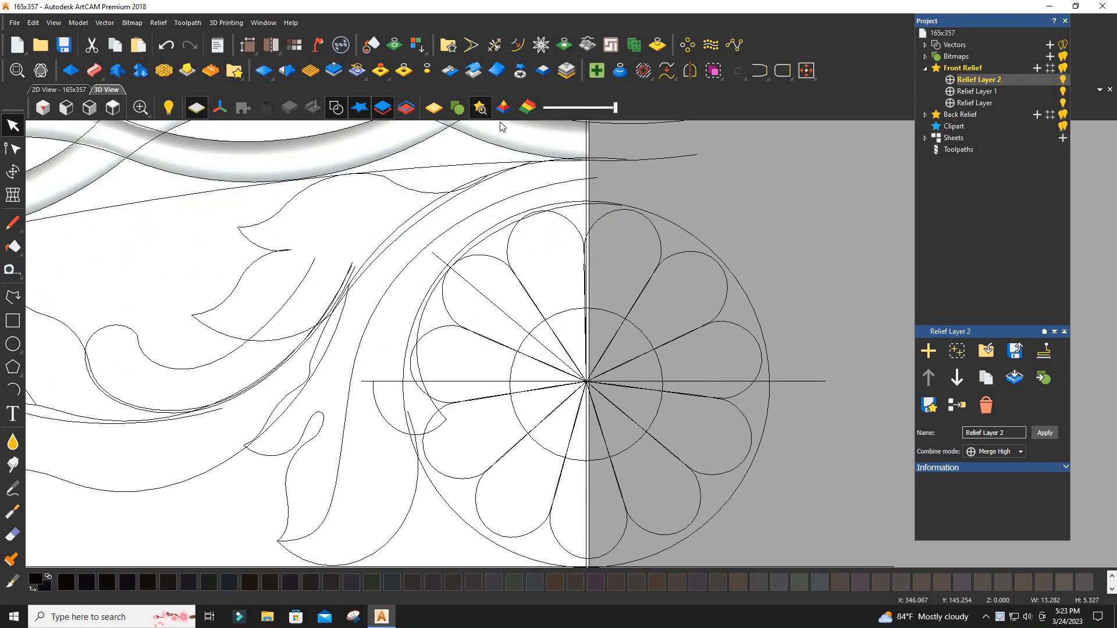
scroll(576, 349, "down", 2)
scroll(587, 366, "up", 1)
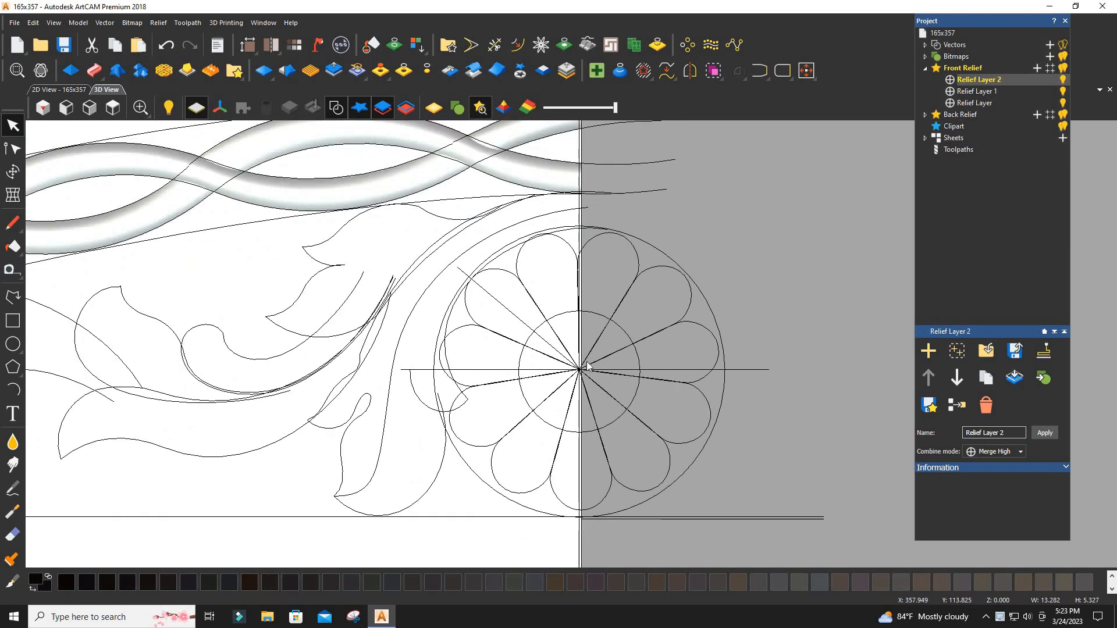
left_click(13, 320)
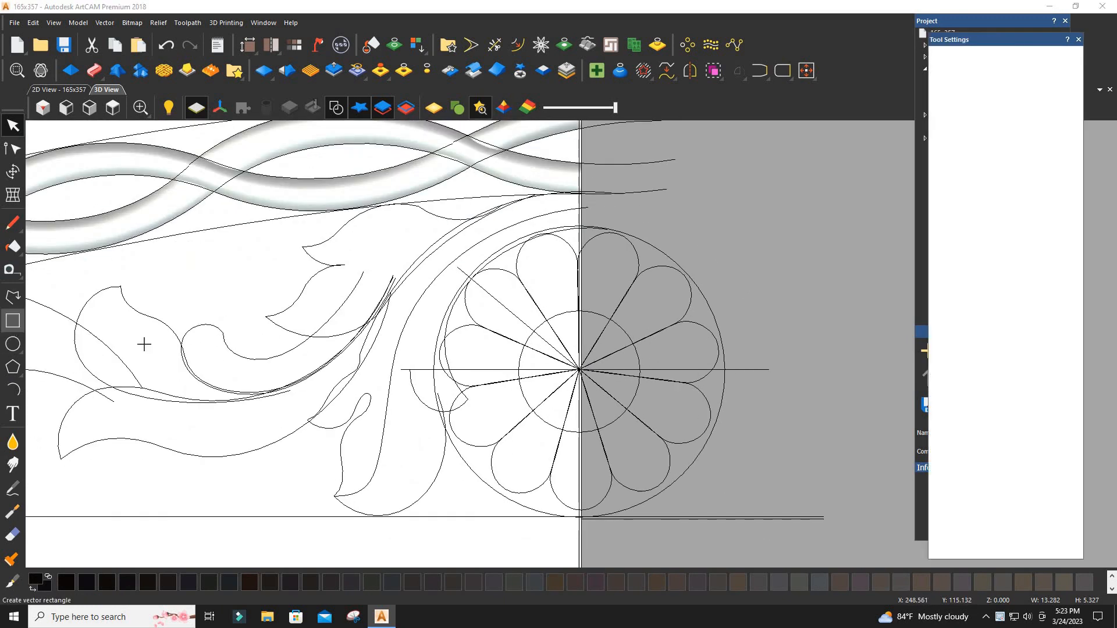
left_click_drag(723, 211, 780, 255)
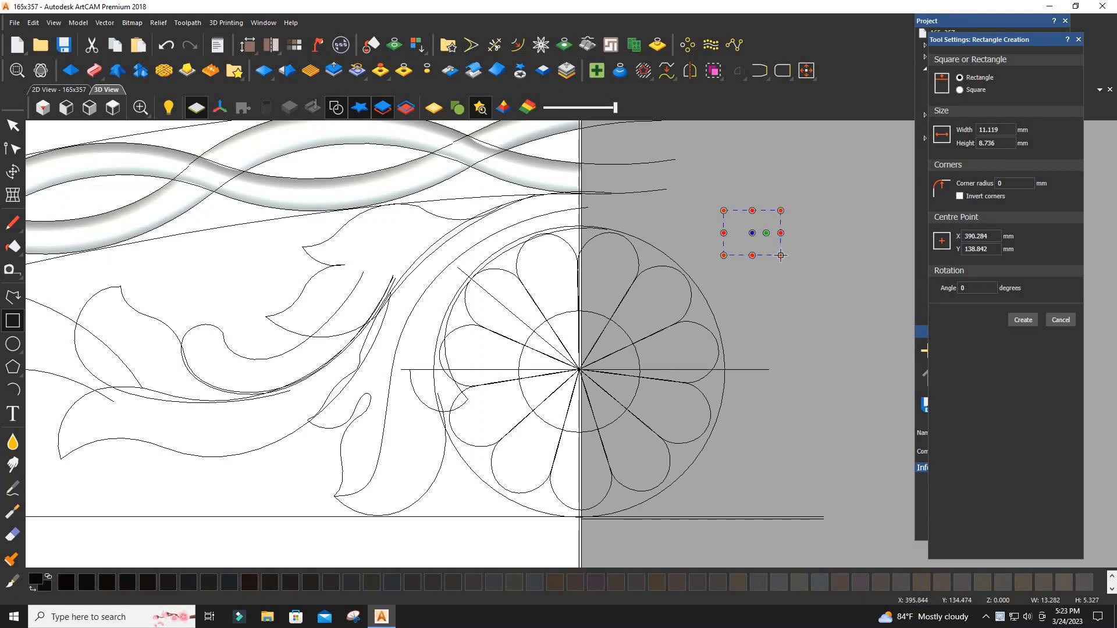
key("Escape")
Step: Draw a three-point arc about 12.5 mm wide and 5.4 mm high across the small rectangle, with both ends overhanging its sides
left_click(13, 390)
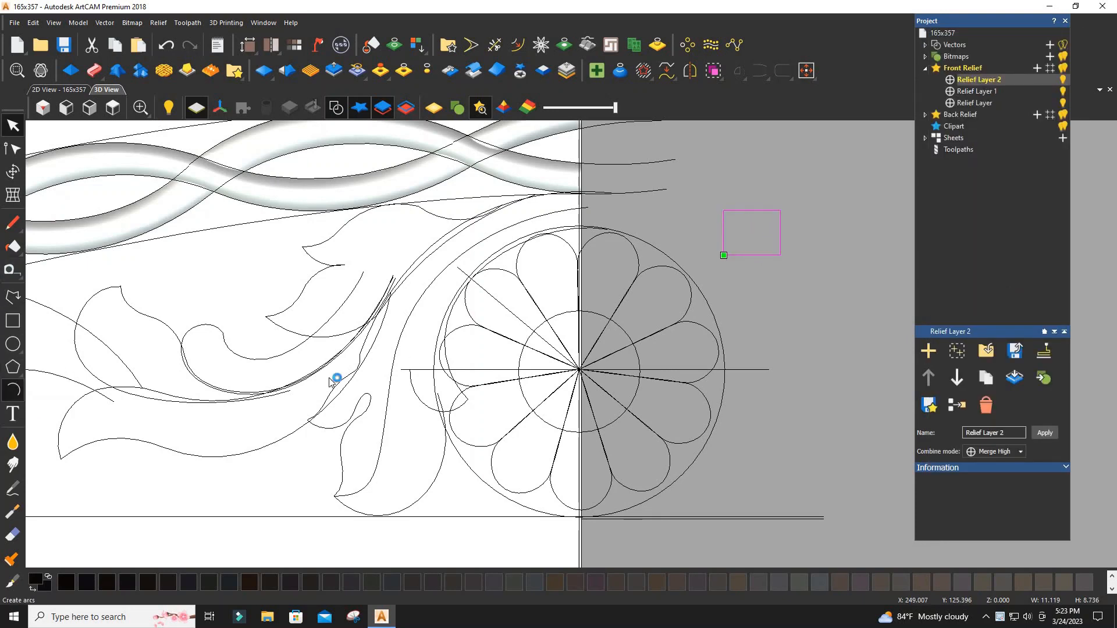
scroll(761, 258, "up", 2)
left_click(792, 239)
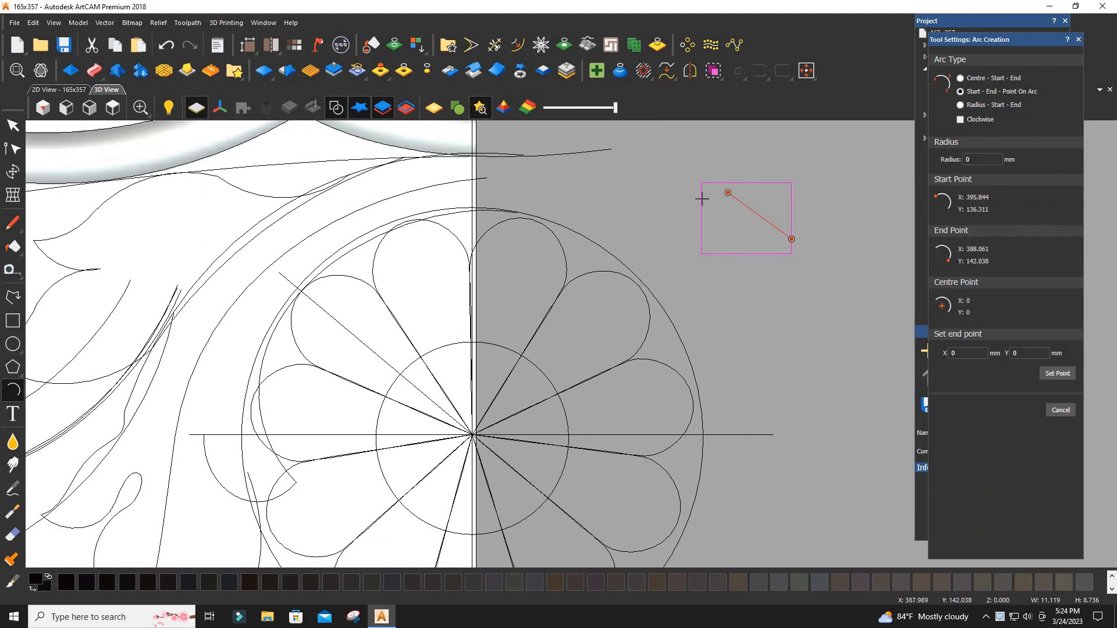
left_click(690, 196)
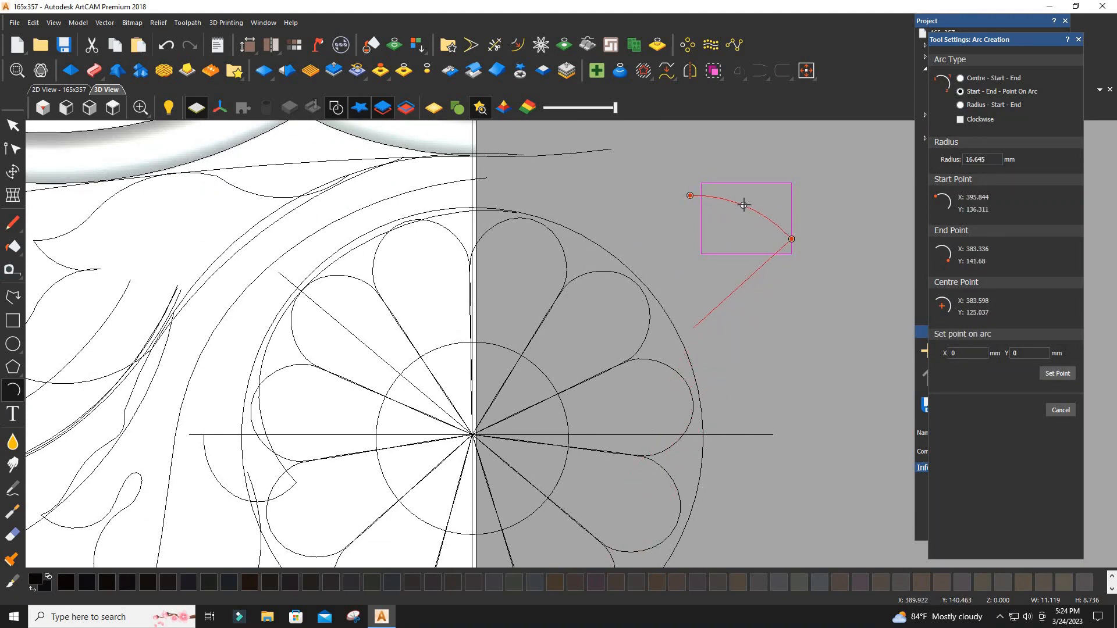
left_click(744, 205)
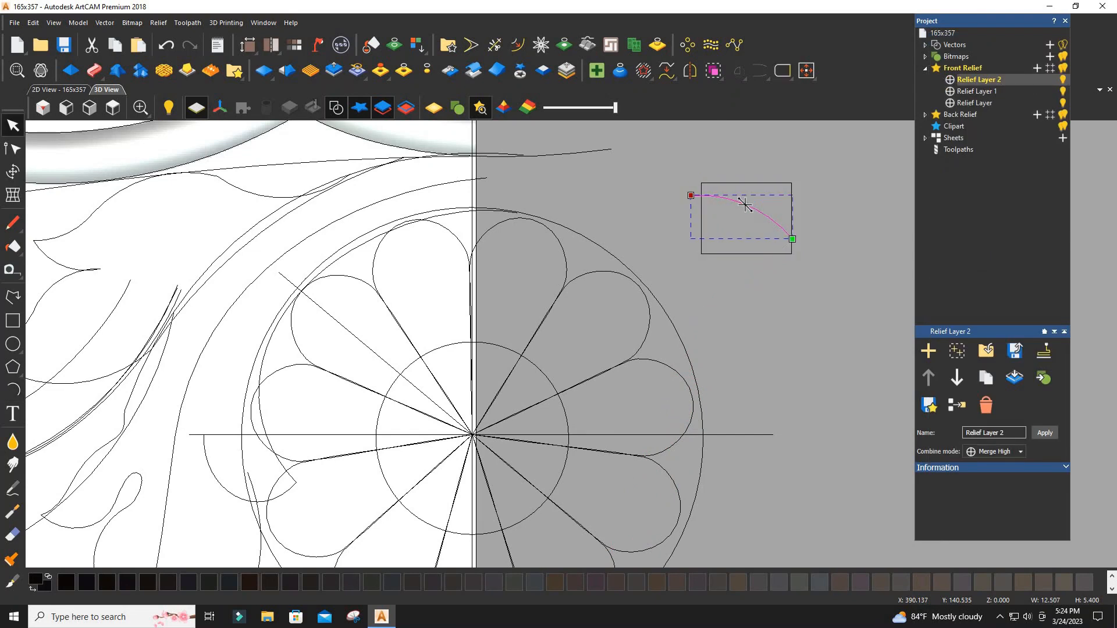
key("Down")
key("Down")
key("Escape")
Step: Remove the small rectangle's upper and lower spans with node editing, keeping only its two vertical sides
scroll(801, 219, "up", 1)
left_click(788, 212)
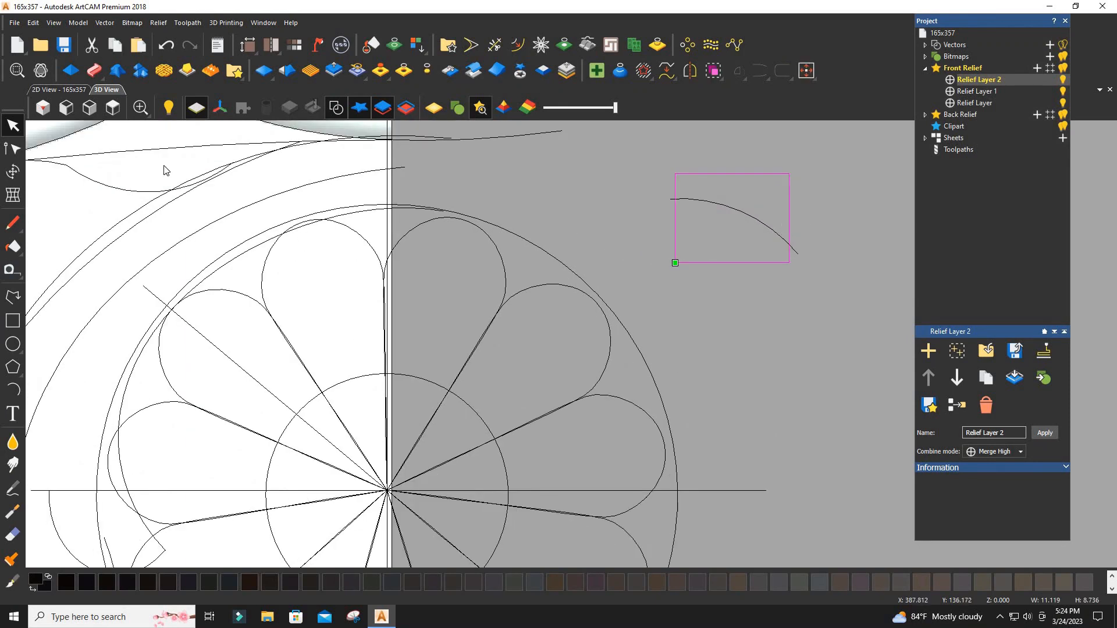
left_click(12, 150)
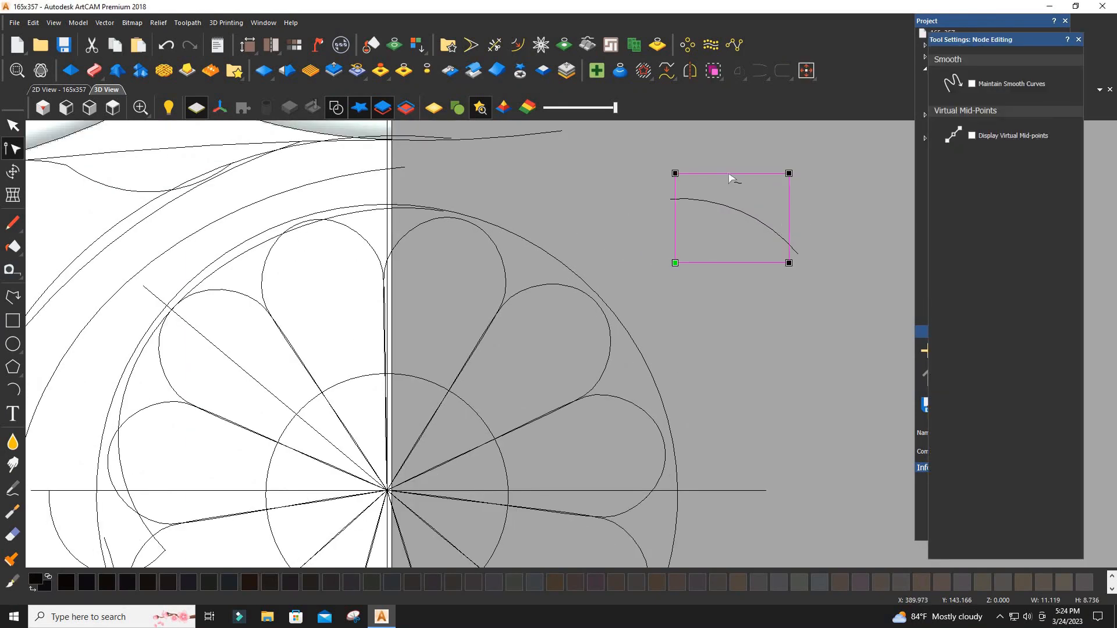
left_click(731, 174)
key("r")
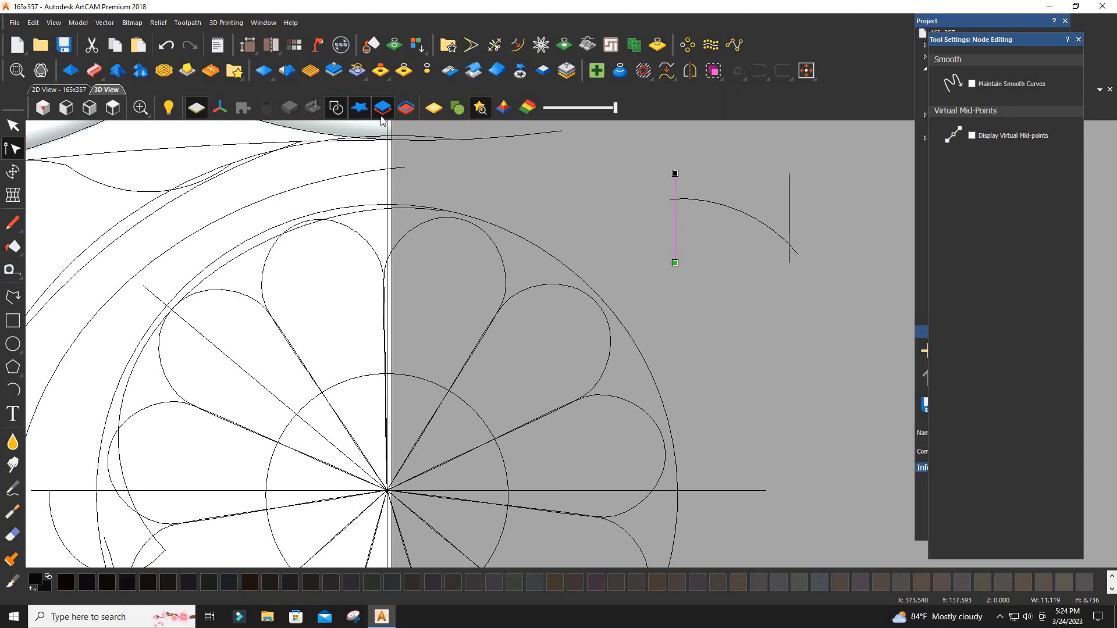
Step: Trim the vertical lines above the arc and the arc ends that overhang them
left_click(495, 45)
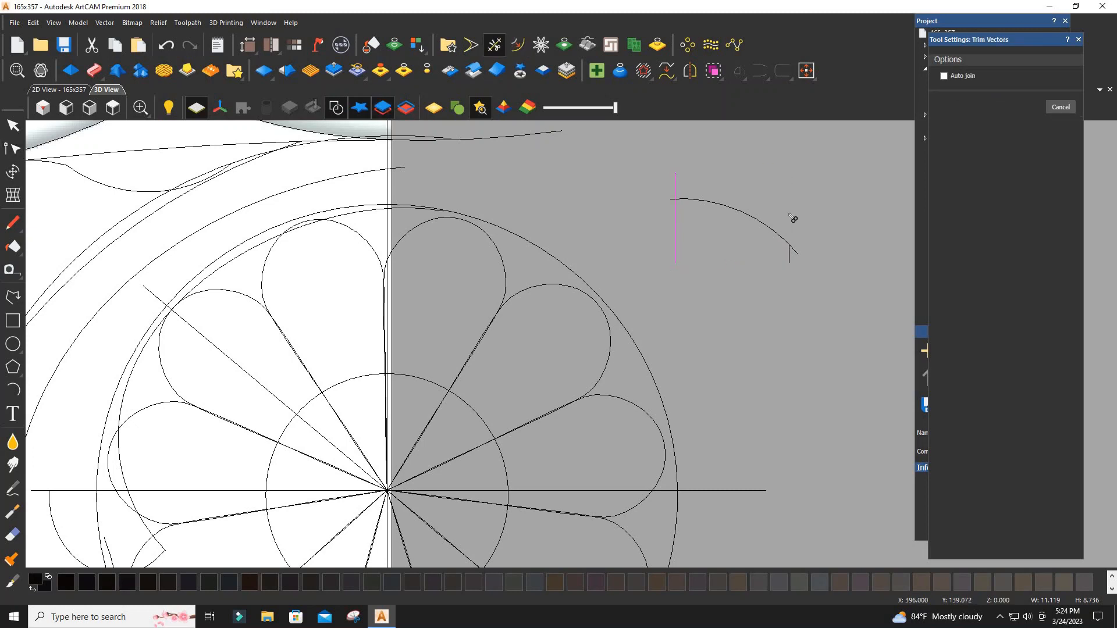
left_click(674, 186)
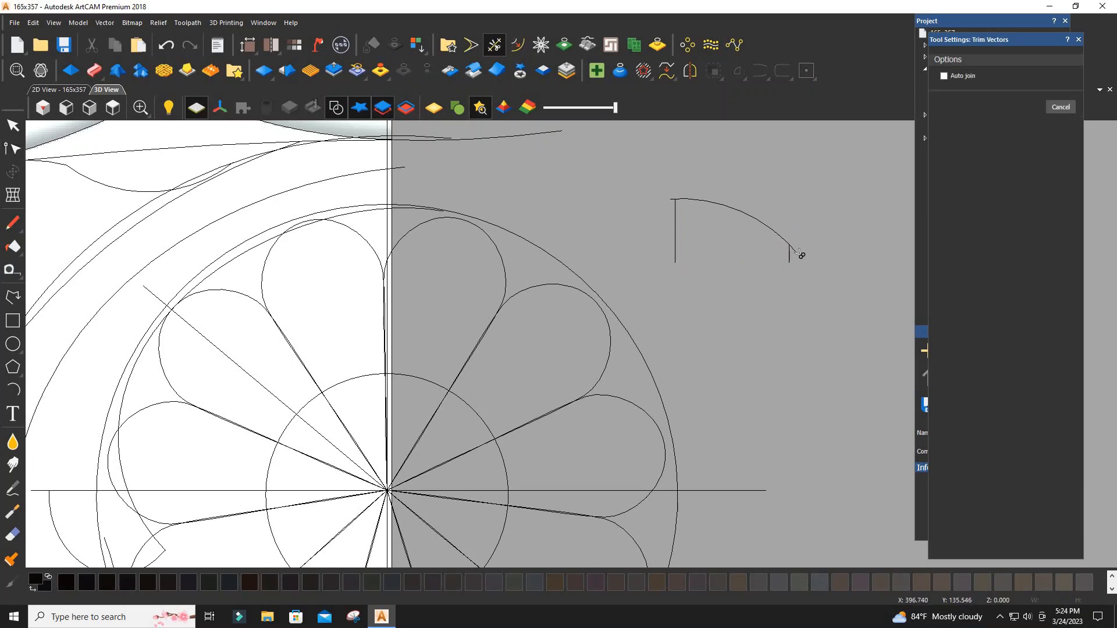
left_click(796, 251)
Step: Join the arc and the two vertical lines into one profile at coincident nodes with a 0.5 mm tolerance, and check the corner
left_click(13, 126)
left_click_drag(656, 169, 833, 297)
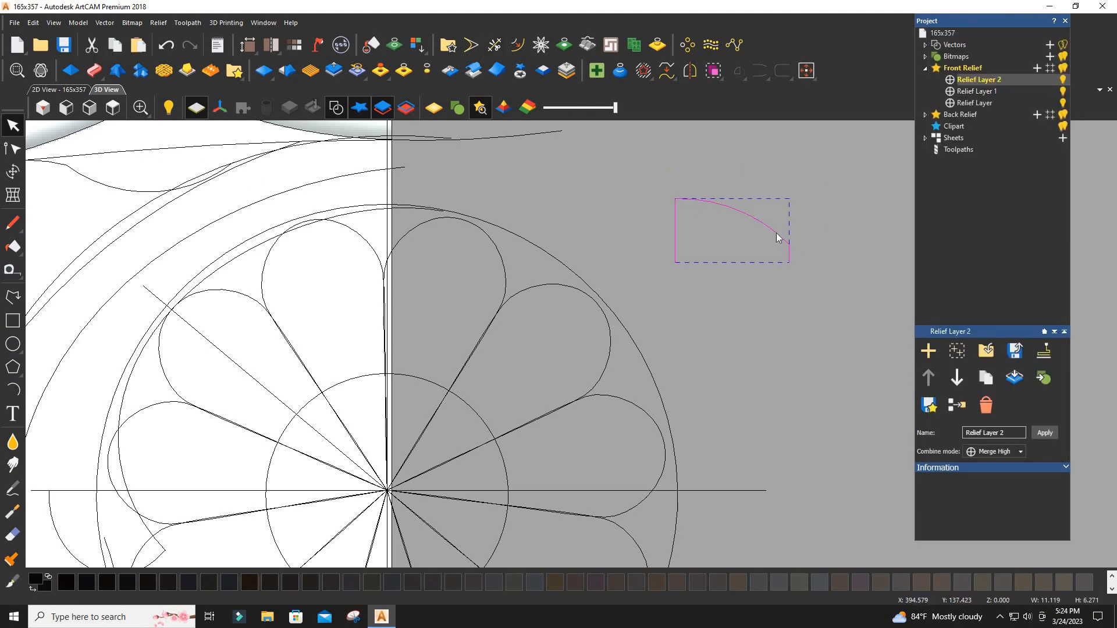
right_click(780, 237)
mouse_move(802, 454)
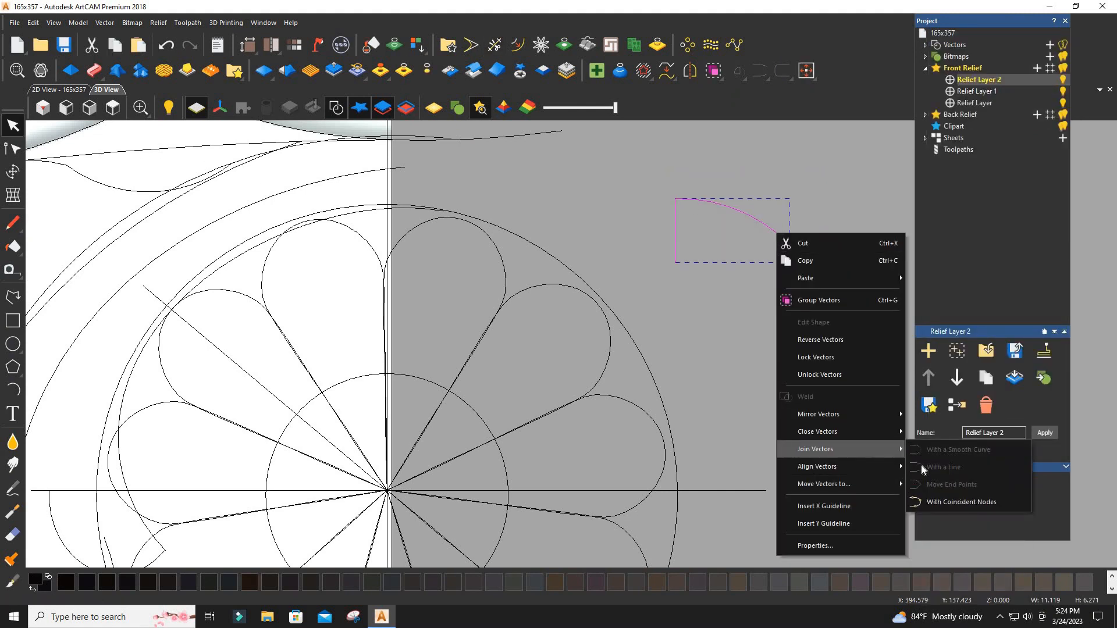
left_click(961, 501)
left_click(890, 556)
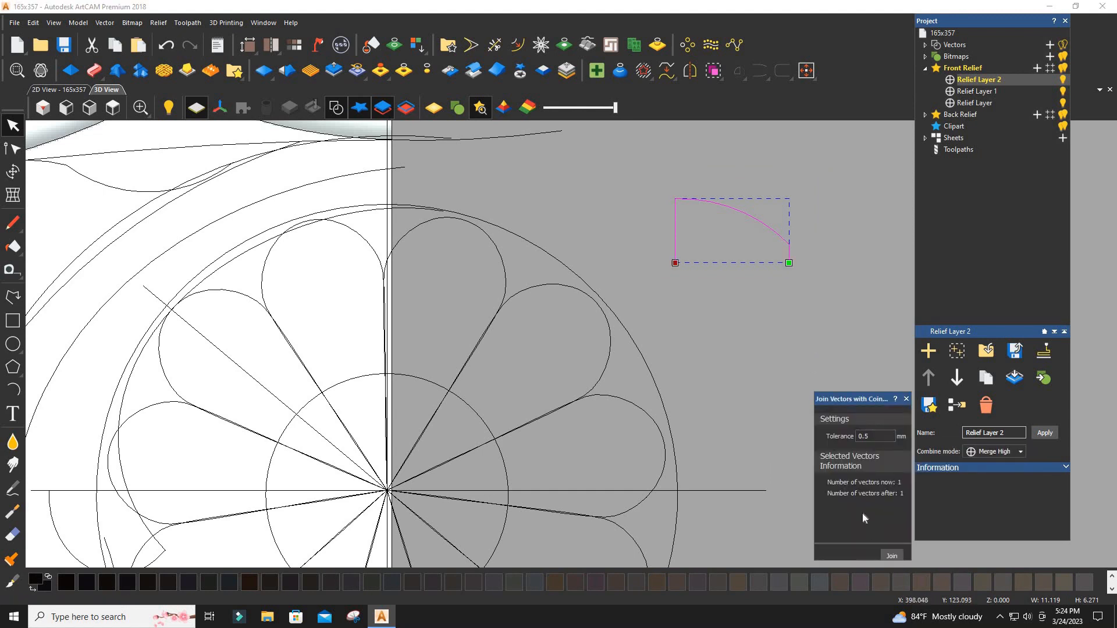
left_click(771, 235)
left_click(764, 324)
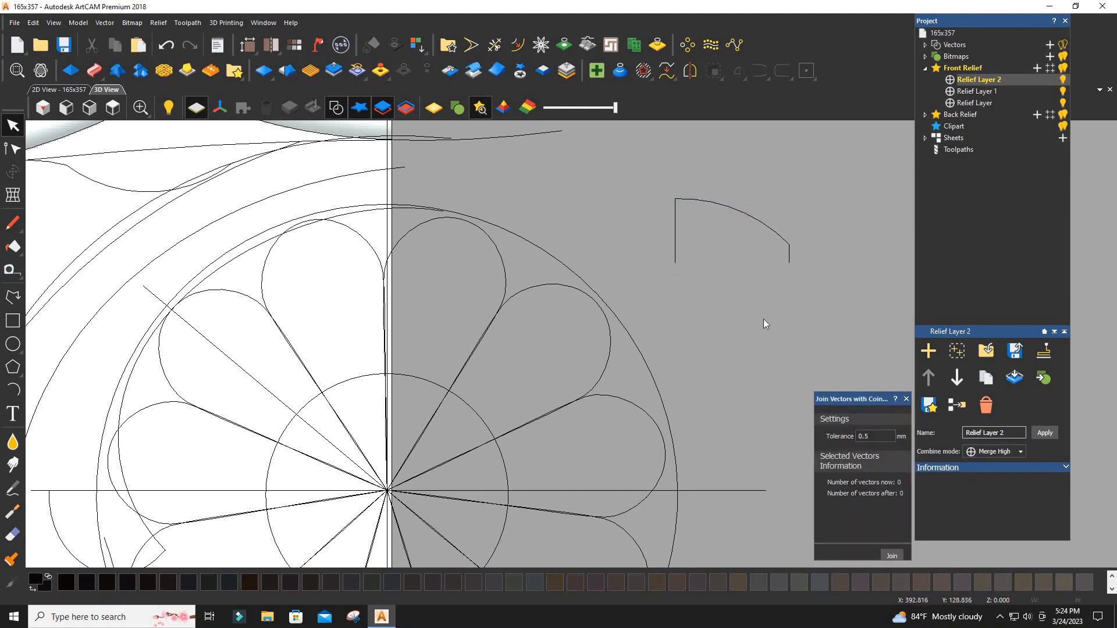
scroll(803, 242, "up", 5)
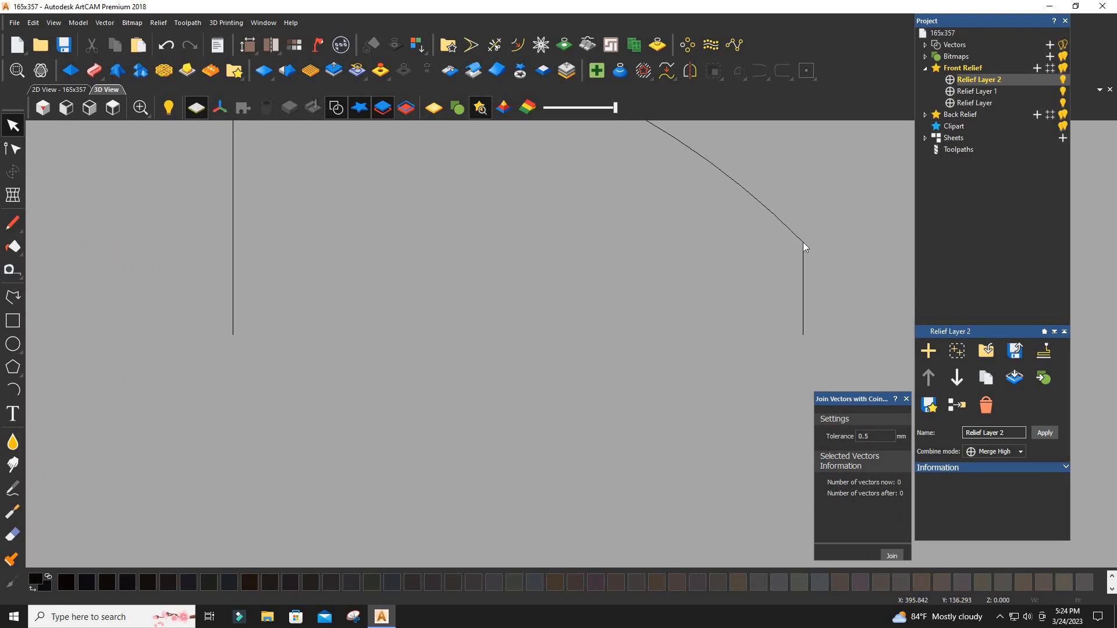
left_click(803, 242)
scroll(617, 372, "down", 9)
left_click(599, 398)
scroll(582, 400, "down", 2)
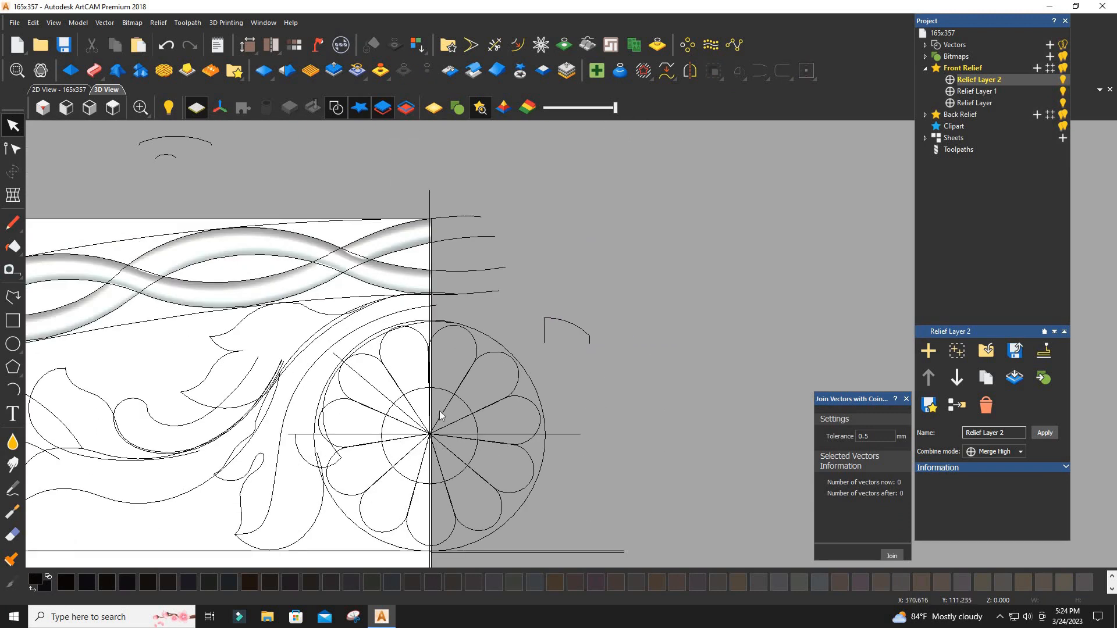
Step: Split the rosette's inner and outer circles into half arcs by cutting them at top and bottom near the vertical centreline
scroll(439, 410, "up", 2)
scroll(428, 403, "down", 1)
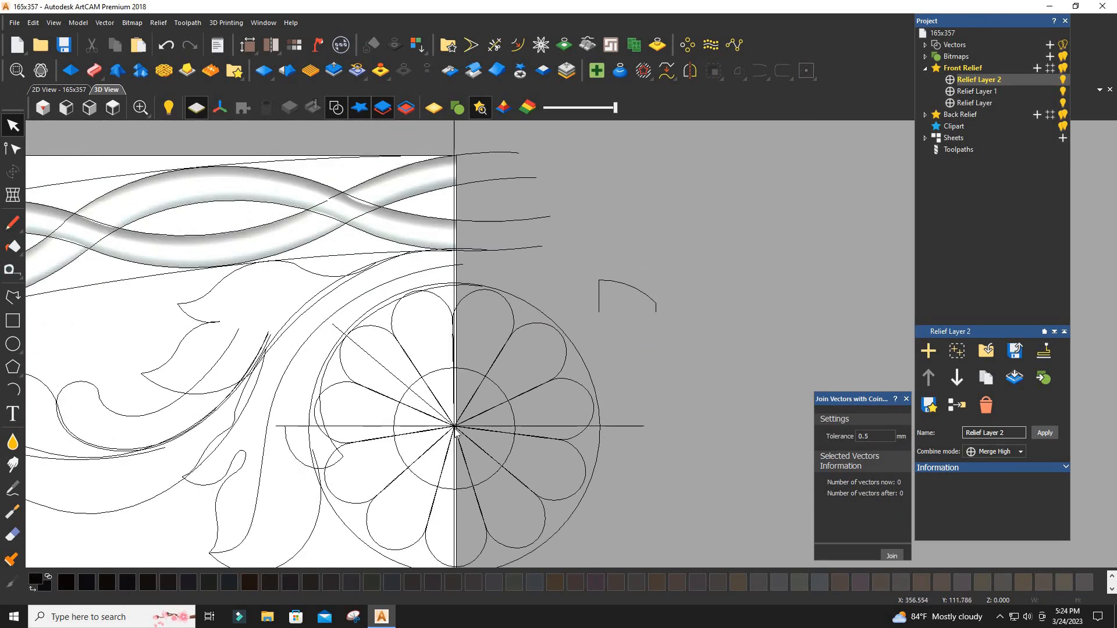
scroll(455, 429, "up", 2)
left_click(463, 336)
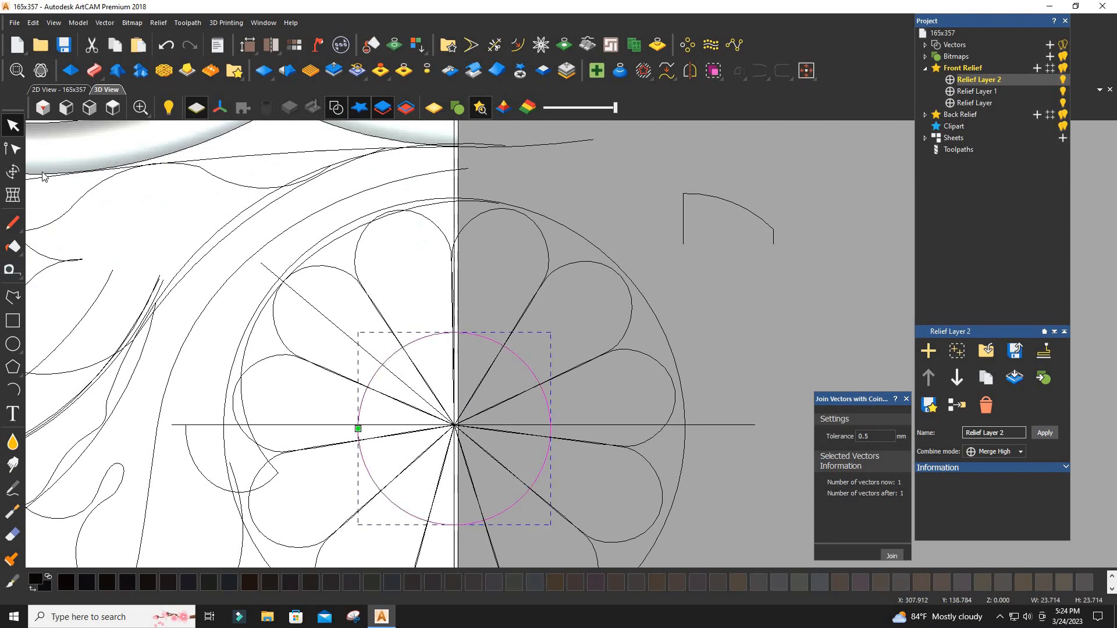
key("n")
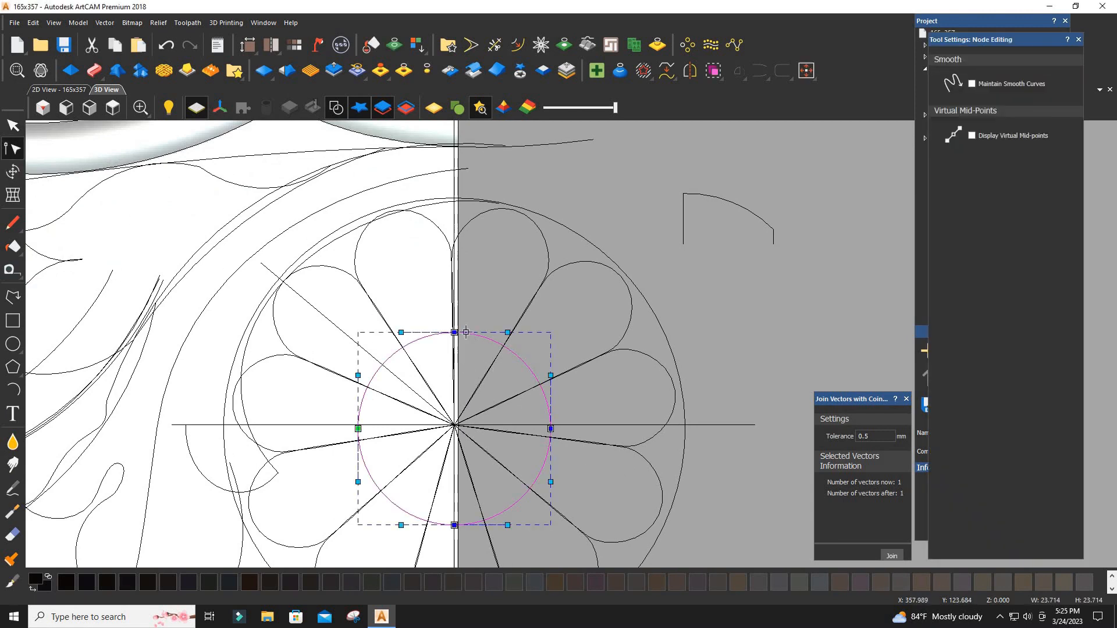
left_click(466, 333)
left_click(476, 201)
scroll(471, 479, "down", 2)
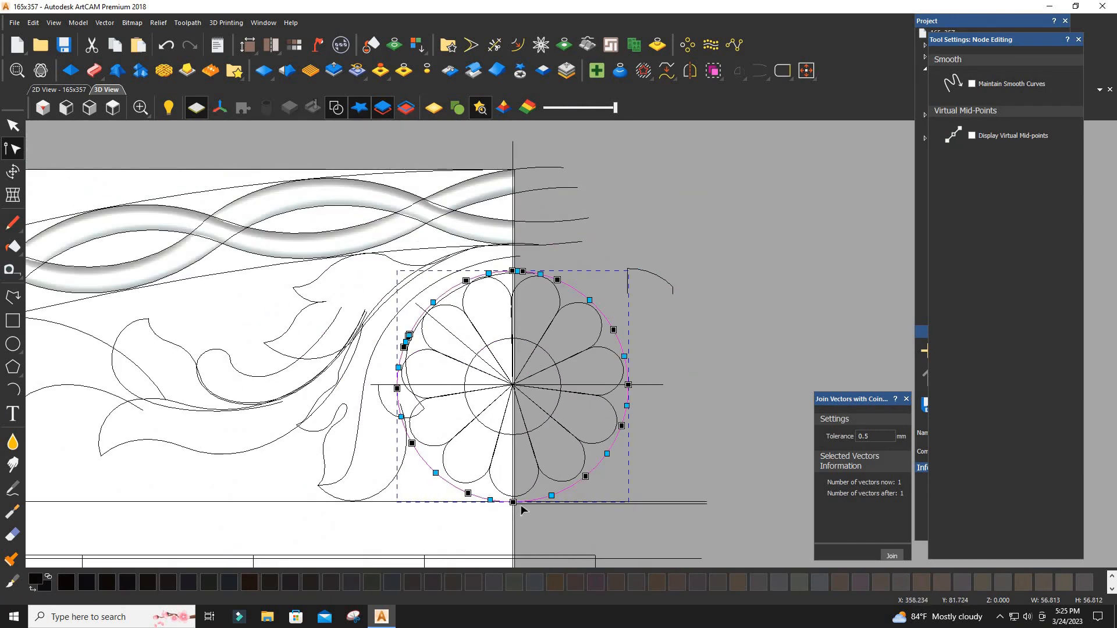
key("c")
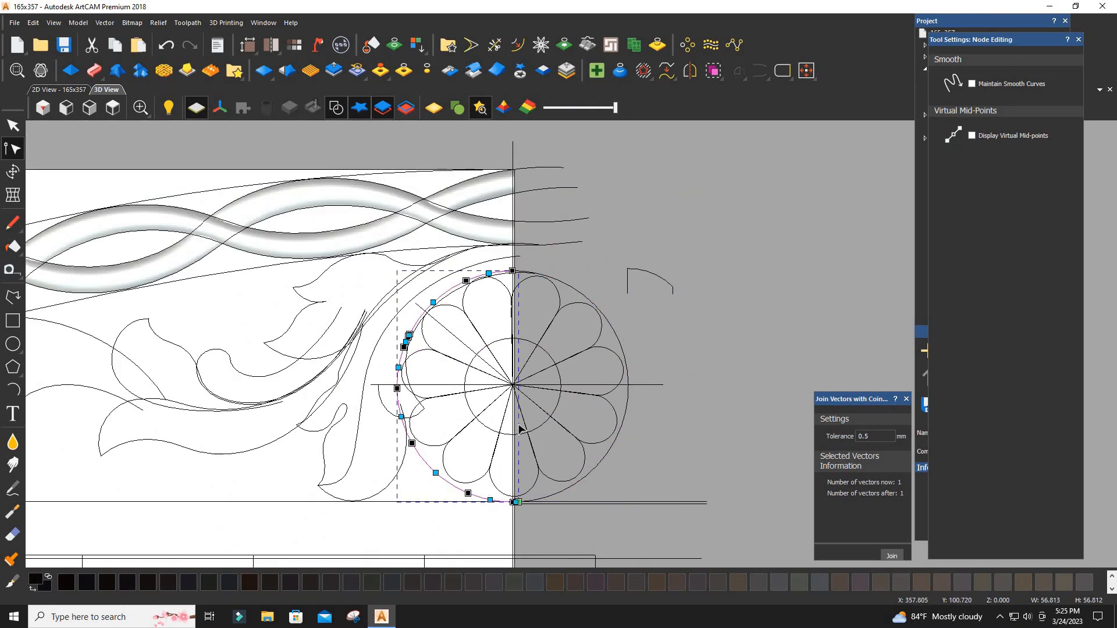
scroll(519, 428, "up", 1)
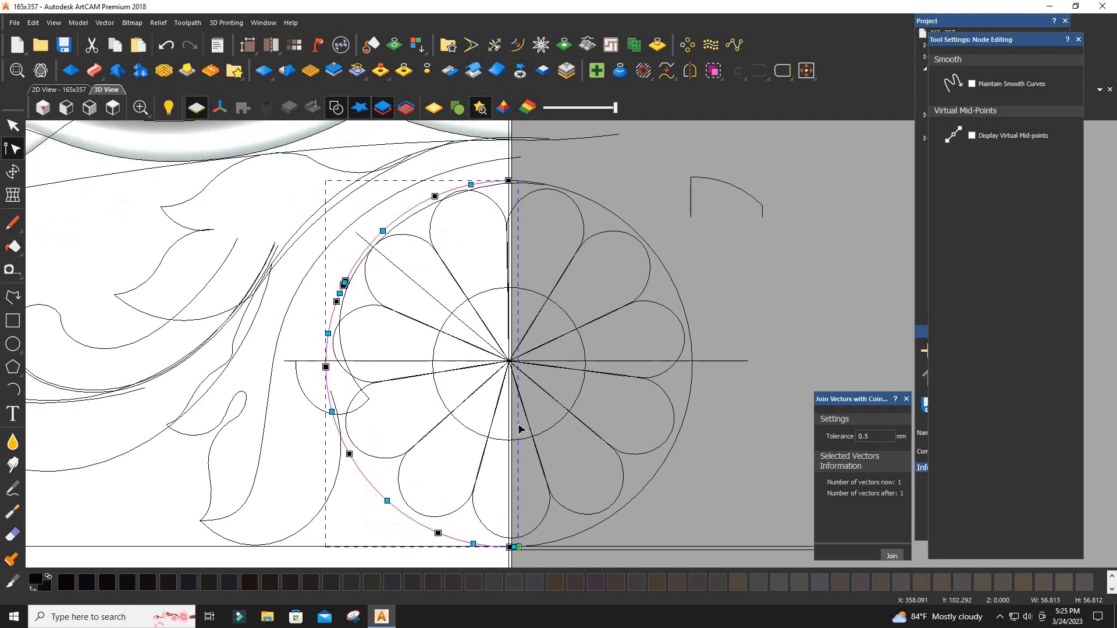
left_click(516, 442)
key("c")
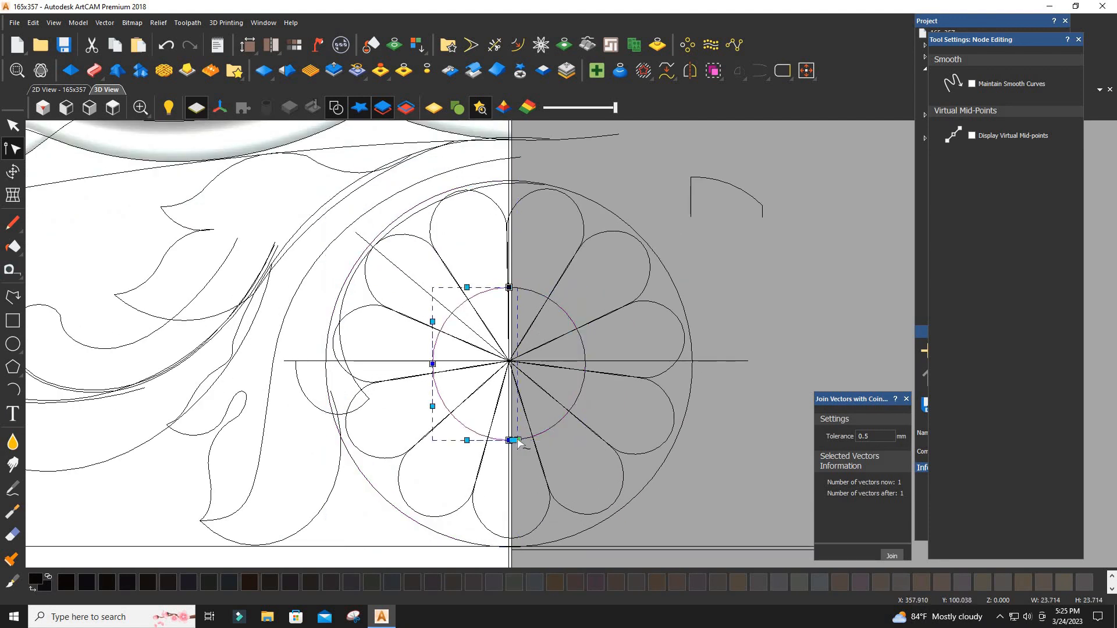
Step: Try a two-rail sweep of the arched profile between the rosette's left half arcs with final height 8, Merge High and no height scaling by width
left_click(409, 217, "shift")
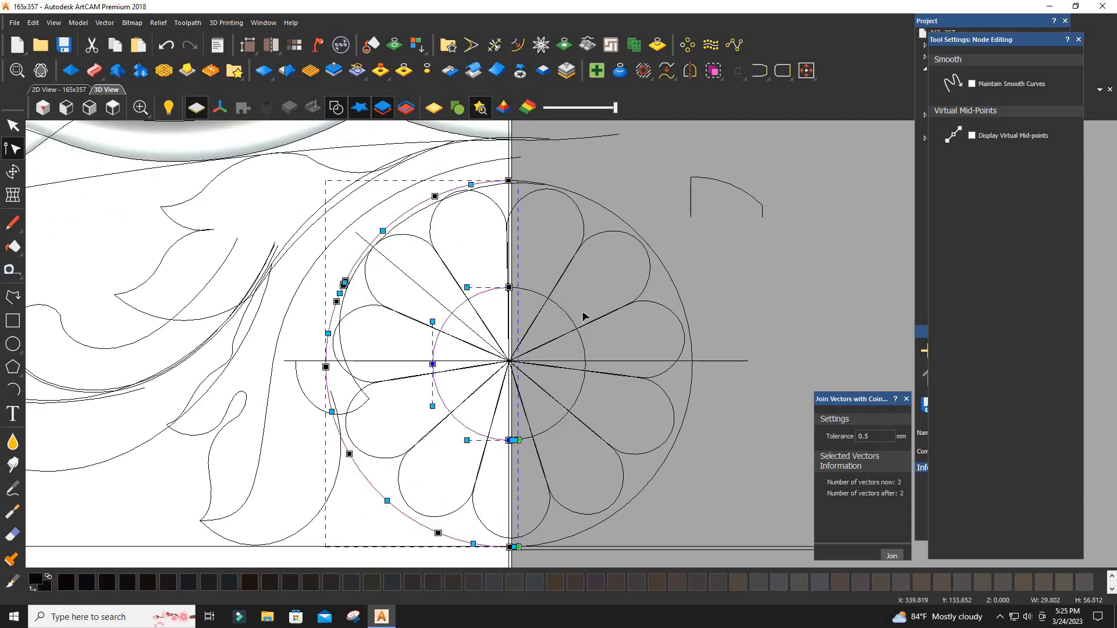
left_click(731, 182, "shift")
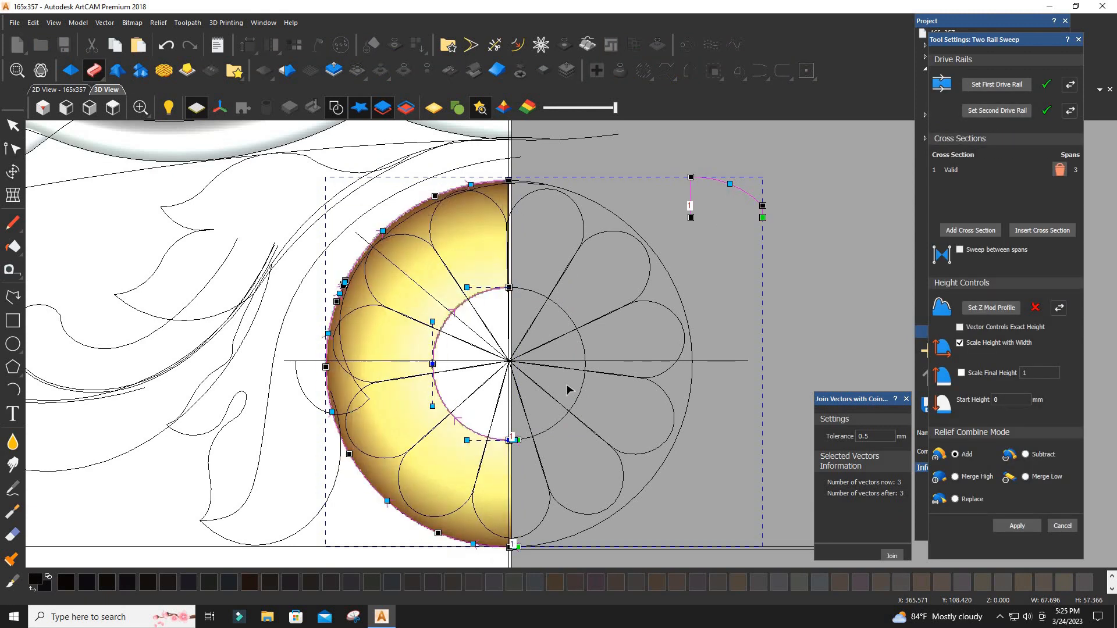
scroll(585, 398, "down", 2)
left_click(961, 373)
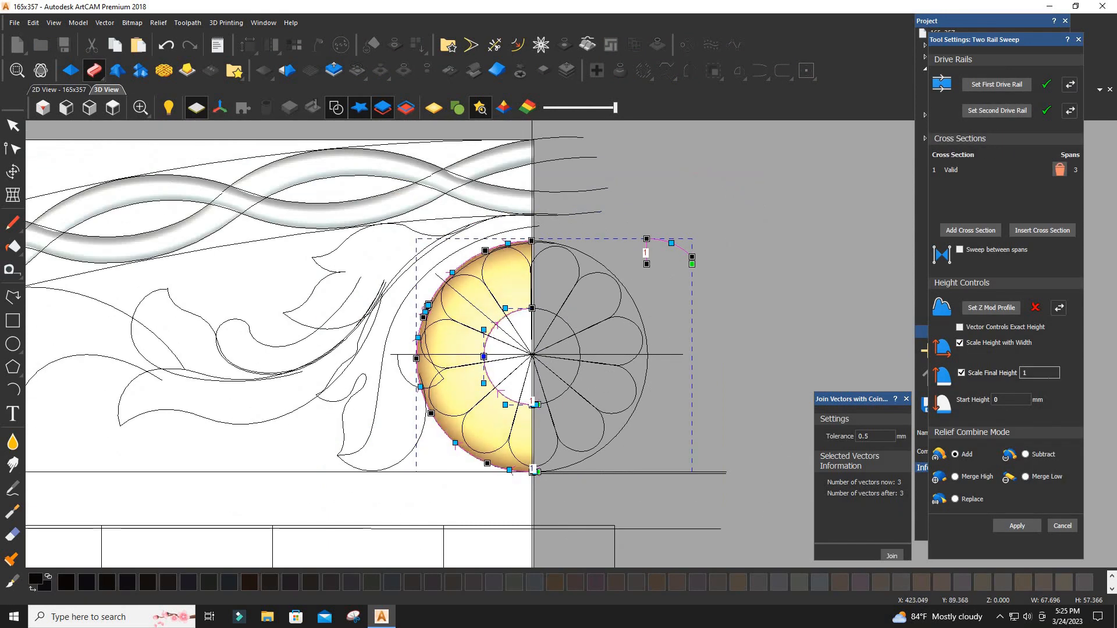
left_click(955, 477)
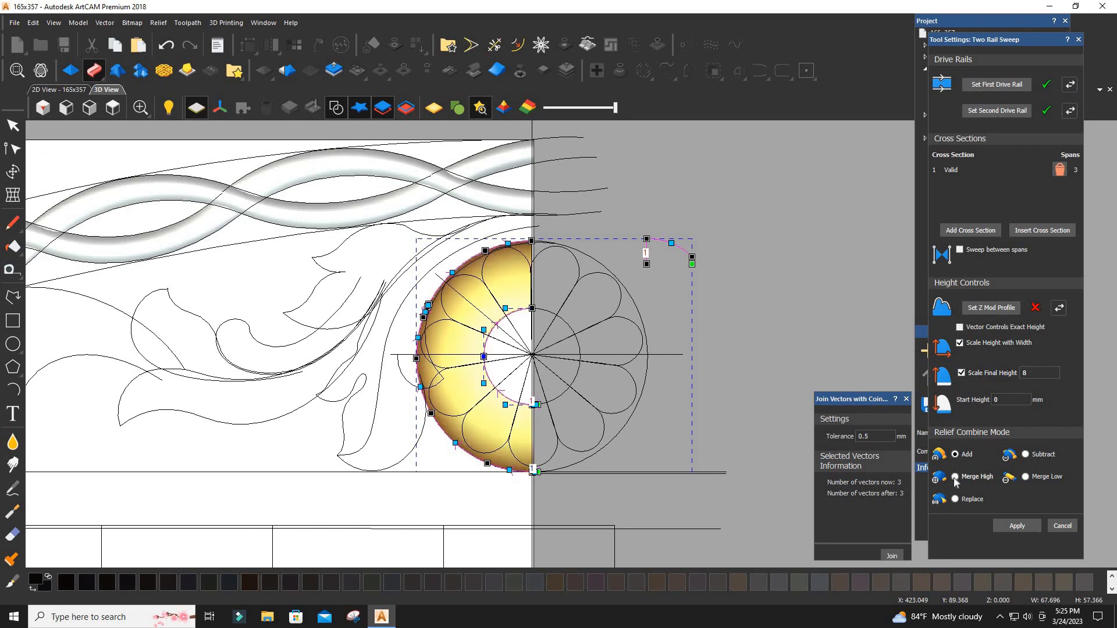
scroll(547, 374, "up", 2)
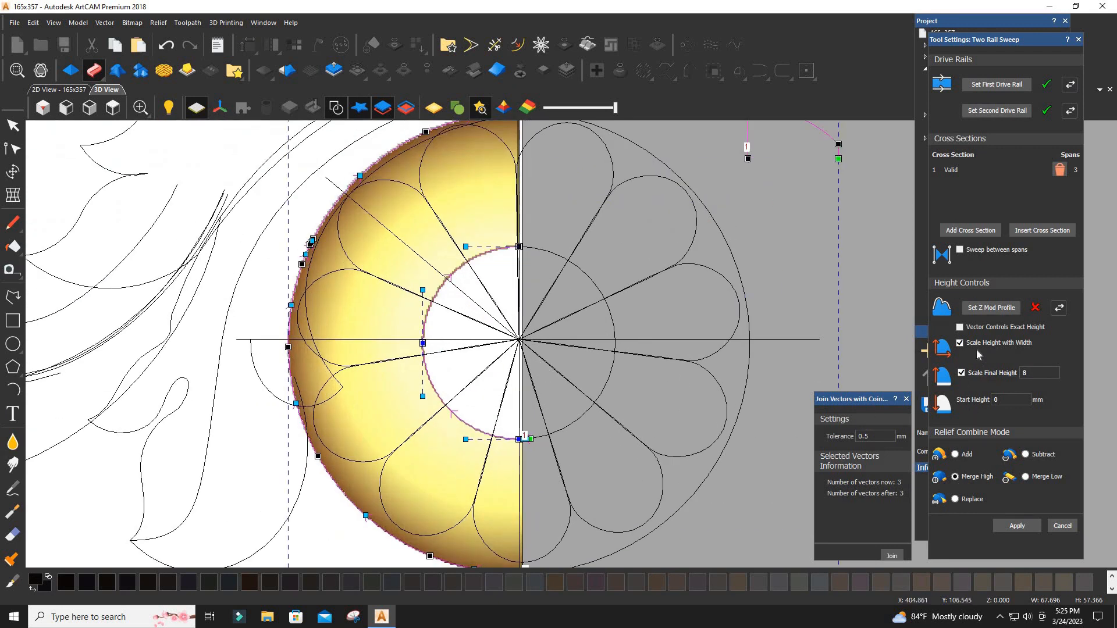
left_click(960, 344)
scroll(491, 348, "up", 2)
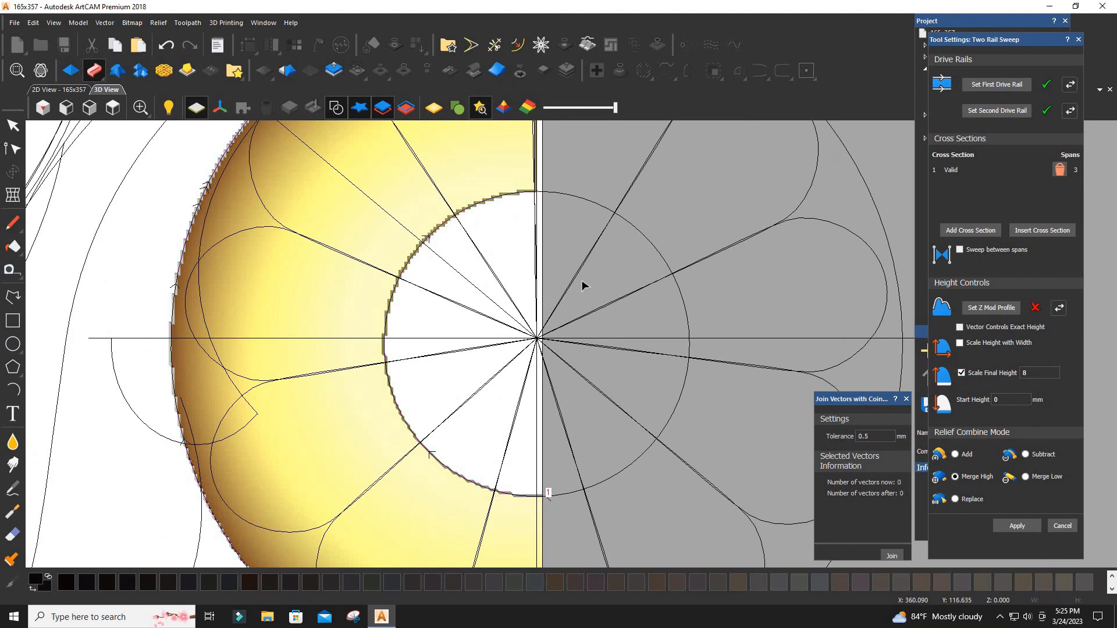
middle_click_drag(441, 309, 474, 379)
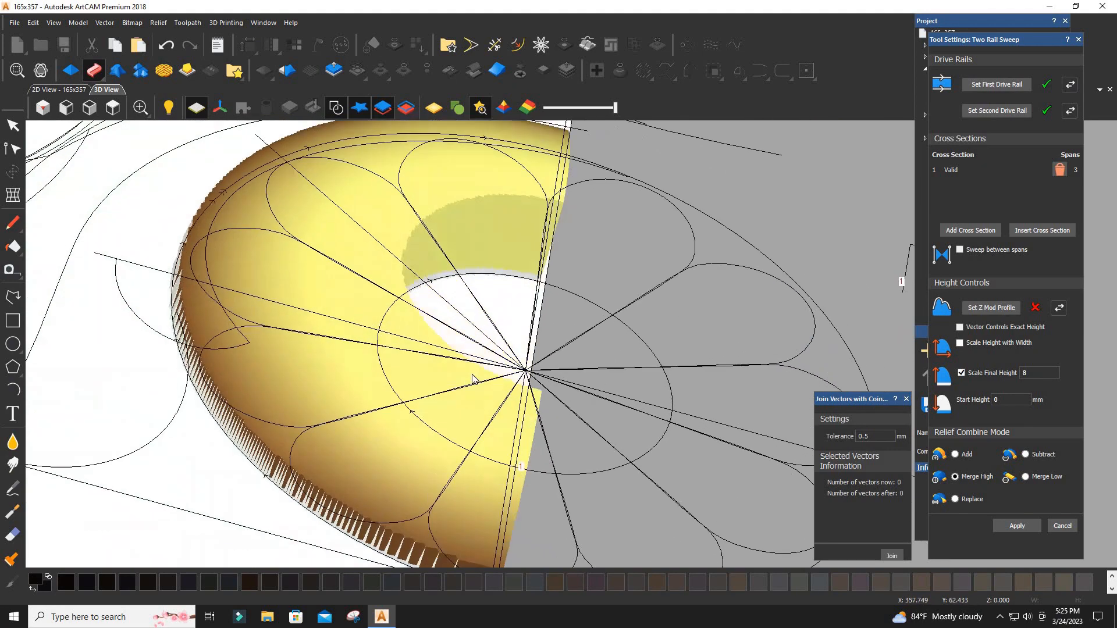
key("0")
left_click(1062, 526)
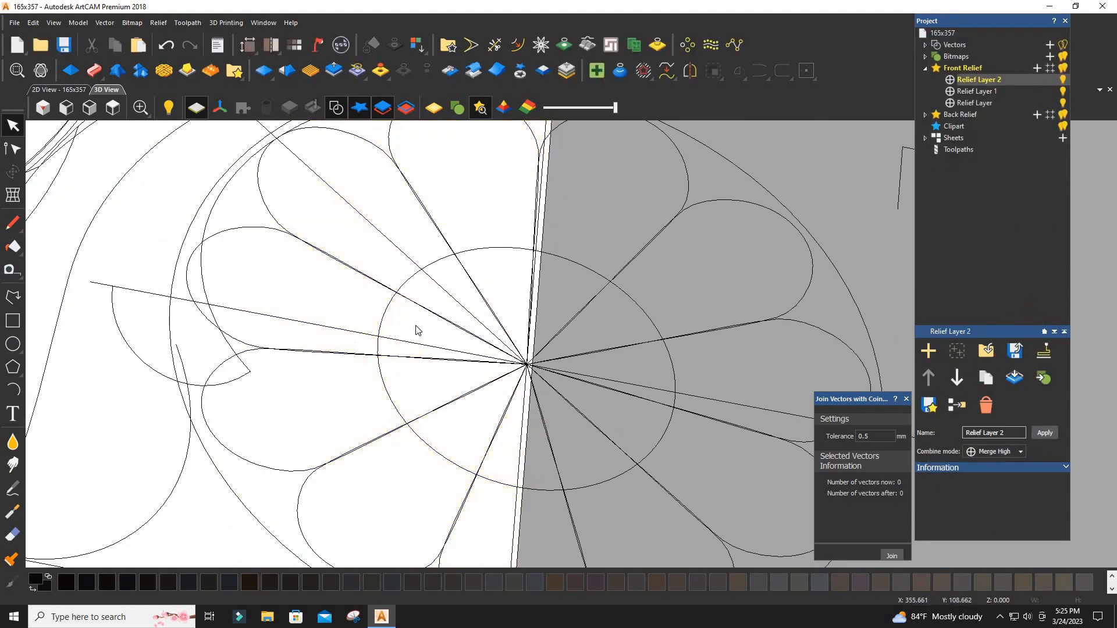
left_click(193, 227)
left_click(510, 248, "shift")
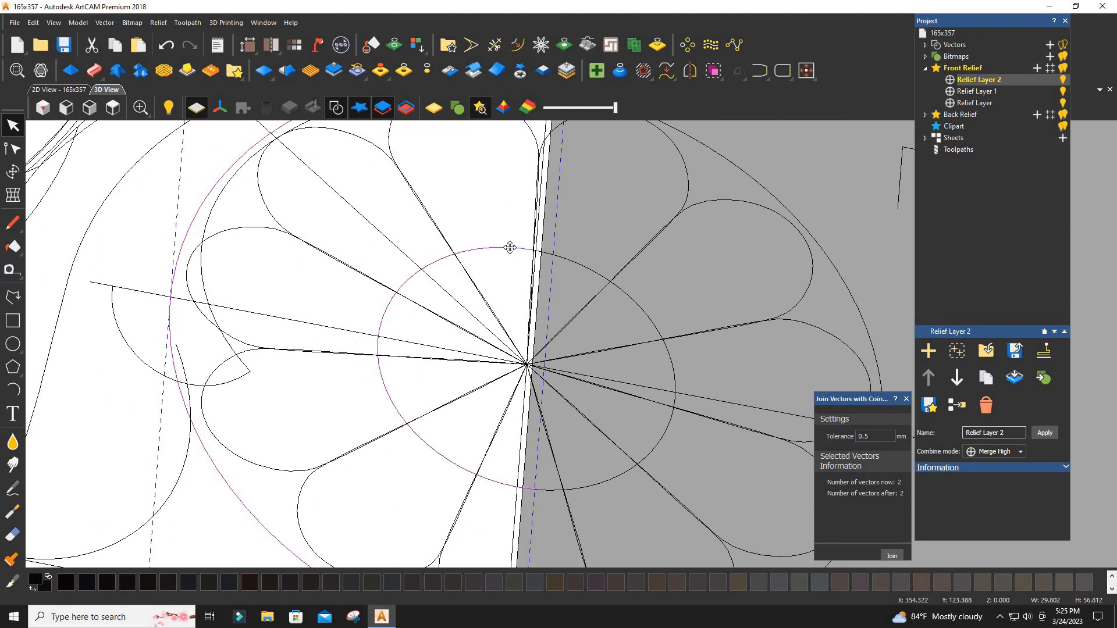
scroll(344, 284, "down", 8)
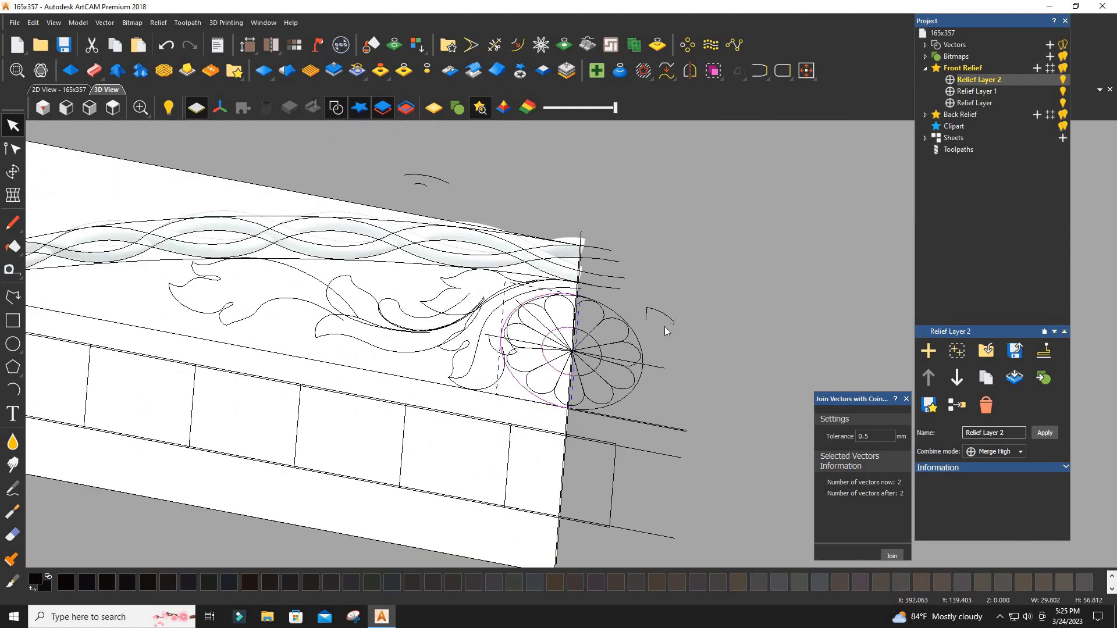
scroll(656, 364, "up", 4)
left_click(659, 357)
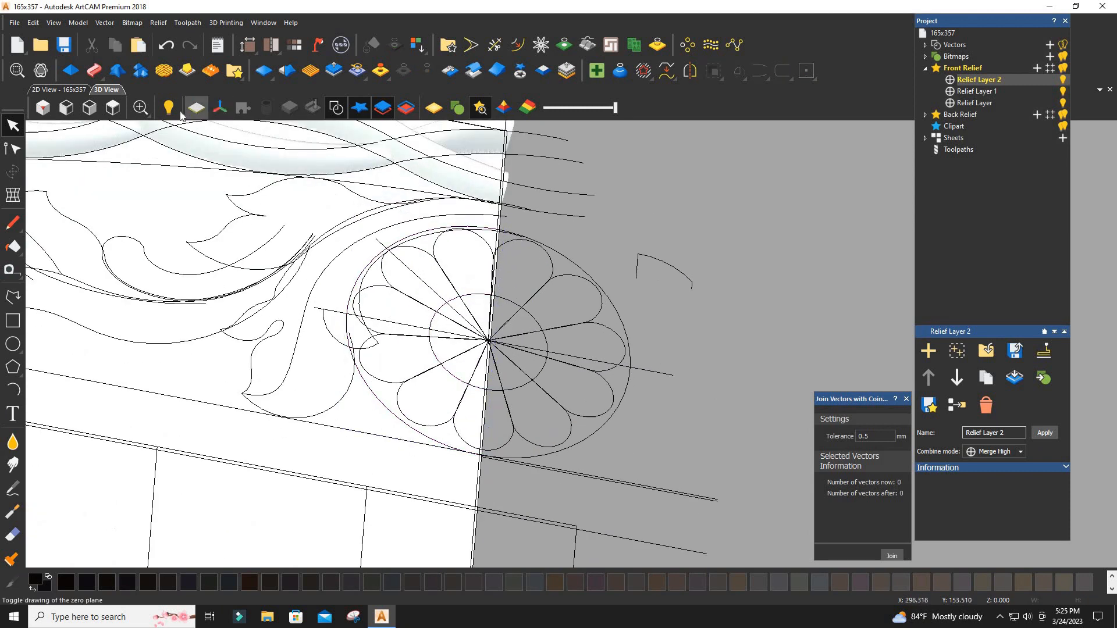
Step: Set up a two-rail sweep with the rosette's left outer and inner half arcs as rails and the arched profile as cross section
left_click(113, 108)
scroll(501, 350, "up", 5)
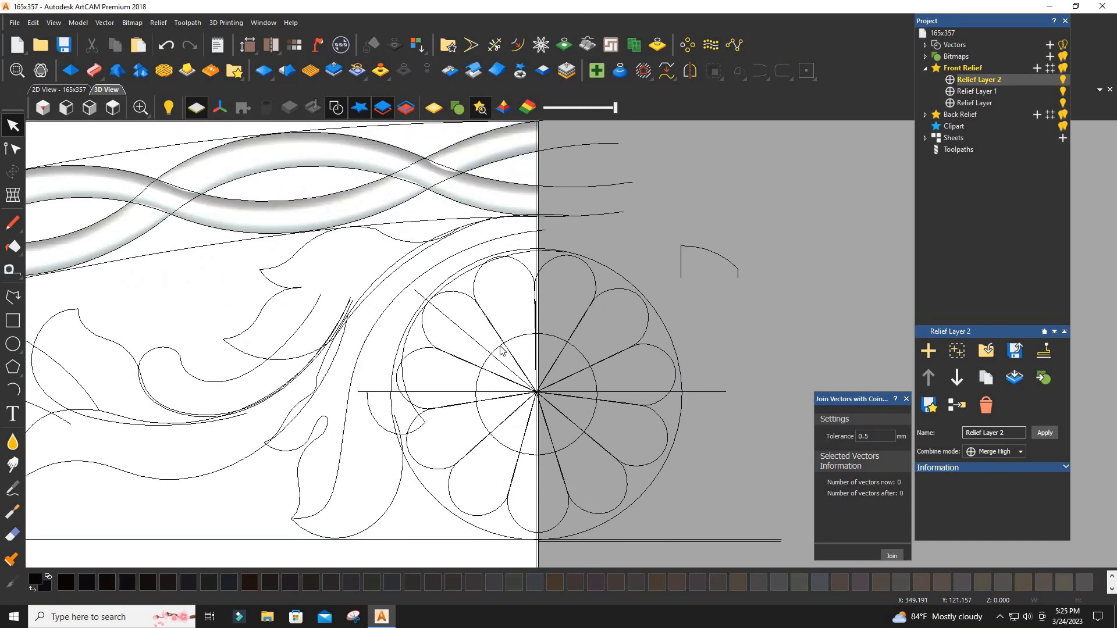
scroll(501, 350, "up", 3)
left_click(343, 347)
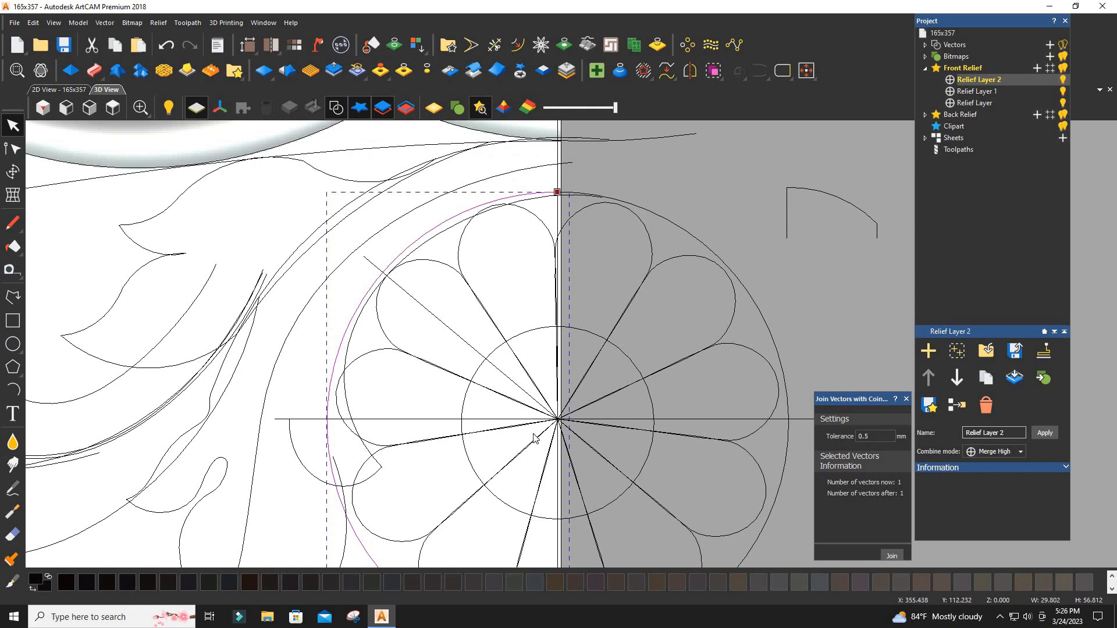
left_click(471, 466, "shift")
left_click(788, 221, "shift")
left_click(93, 70)
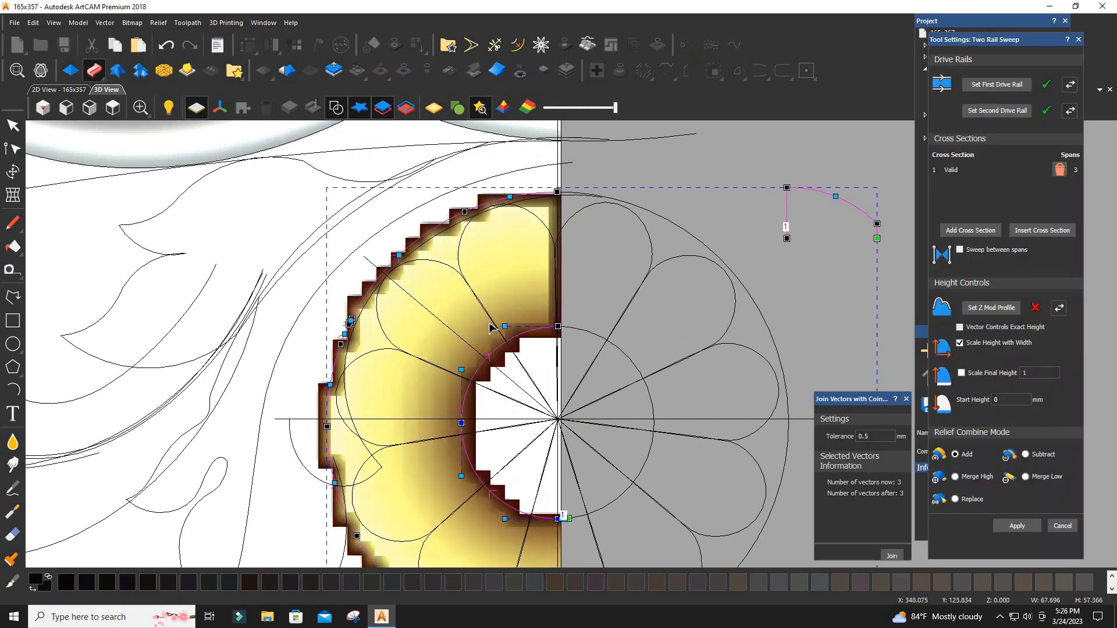
Step: Create the sweep with height scaling by width off, final height scaled to 8 and Merge High, and inspect the half ring
left_click(959, 342)
left_click(961, 373)
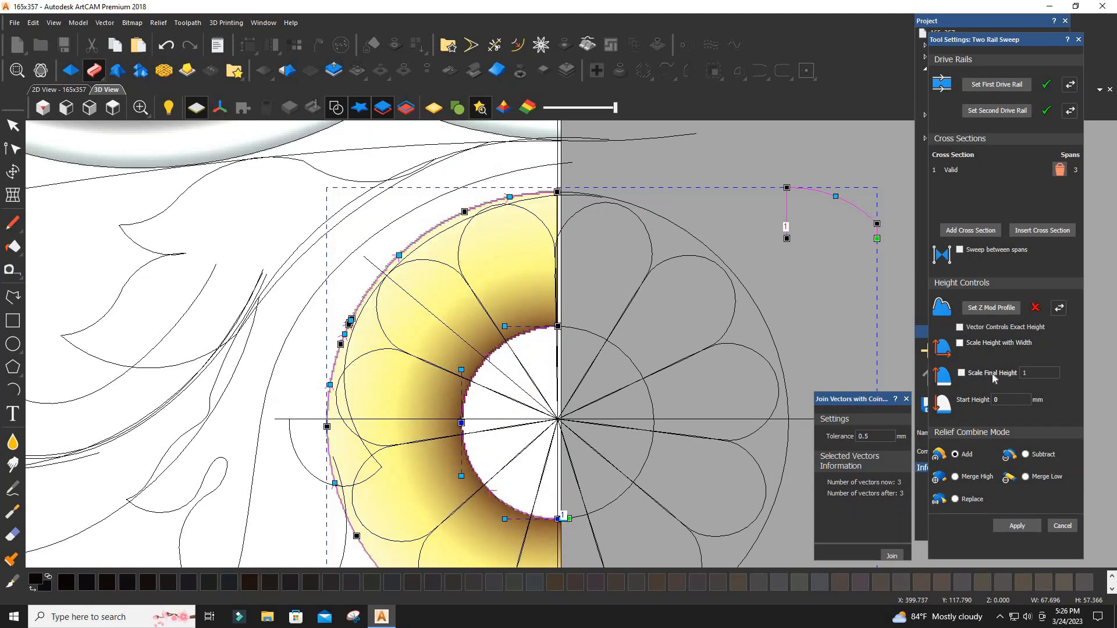
left_click(1040, 373)
type("8")
left_click(955, 477)
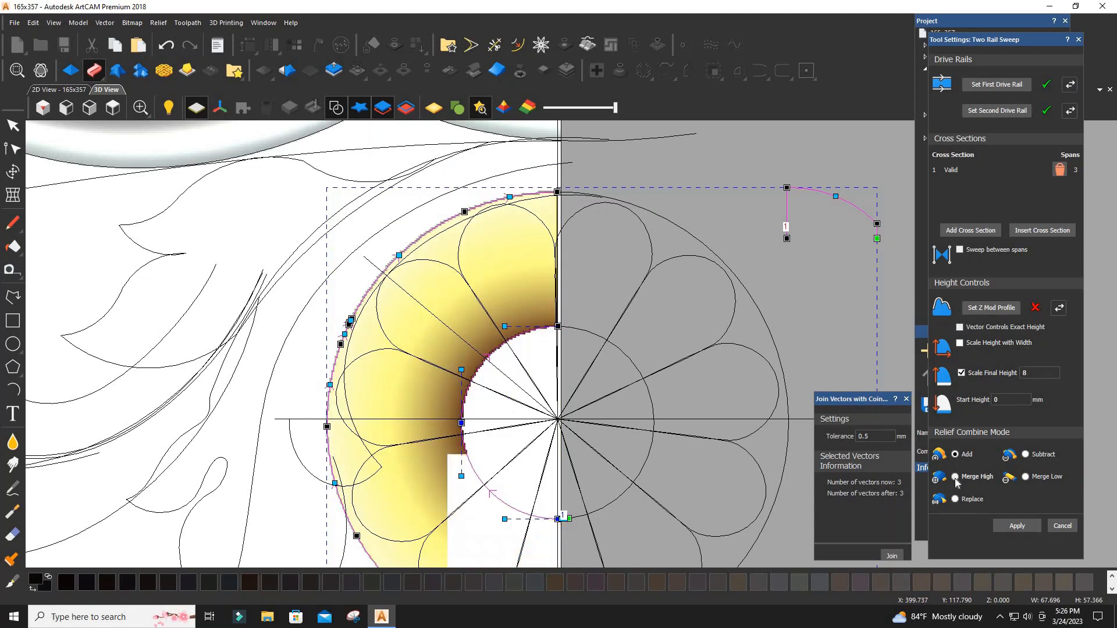
left_click(568, 392)
scroll(568, 391, "up", 1)
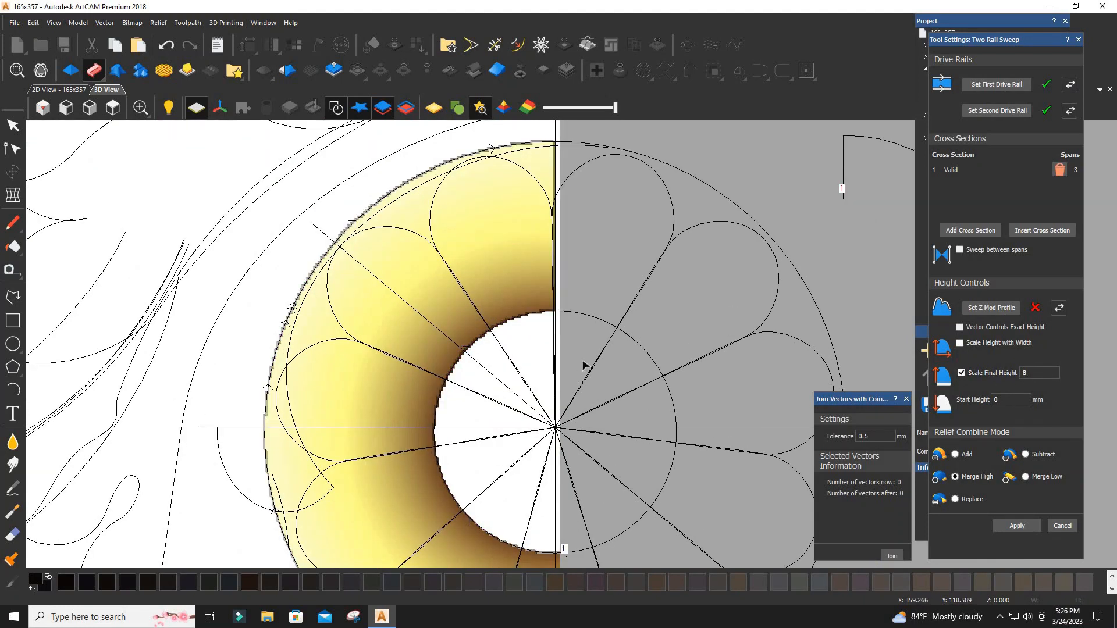
left_click_drag(582, 360, 536, 391)
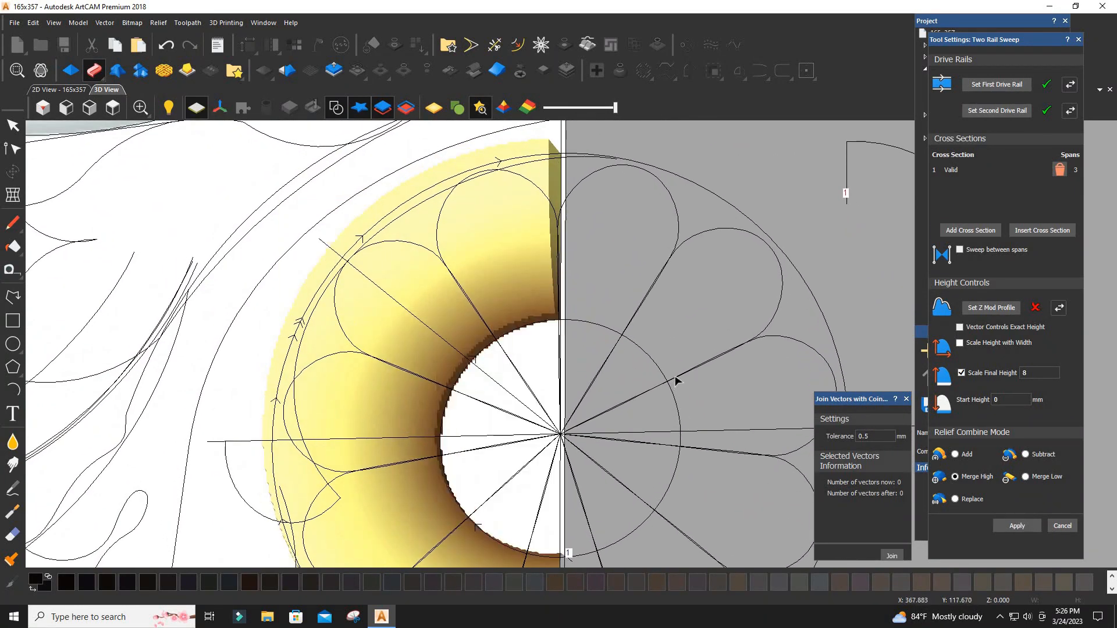
scroll(679, 381, "down", 3)
left_click(120, 110)
scroll(715, 328, "up", 5)
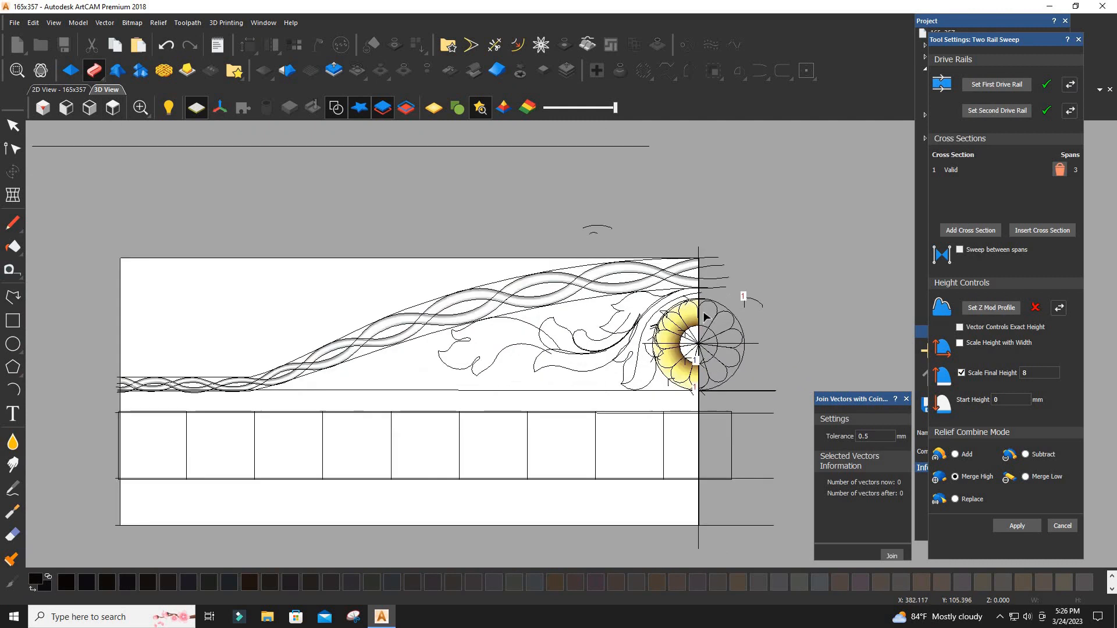
scroll(715, 329, "up", 2)
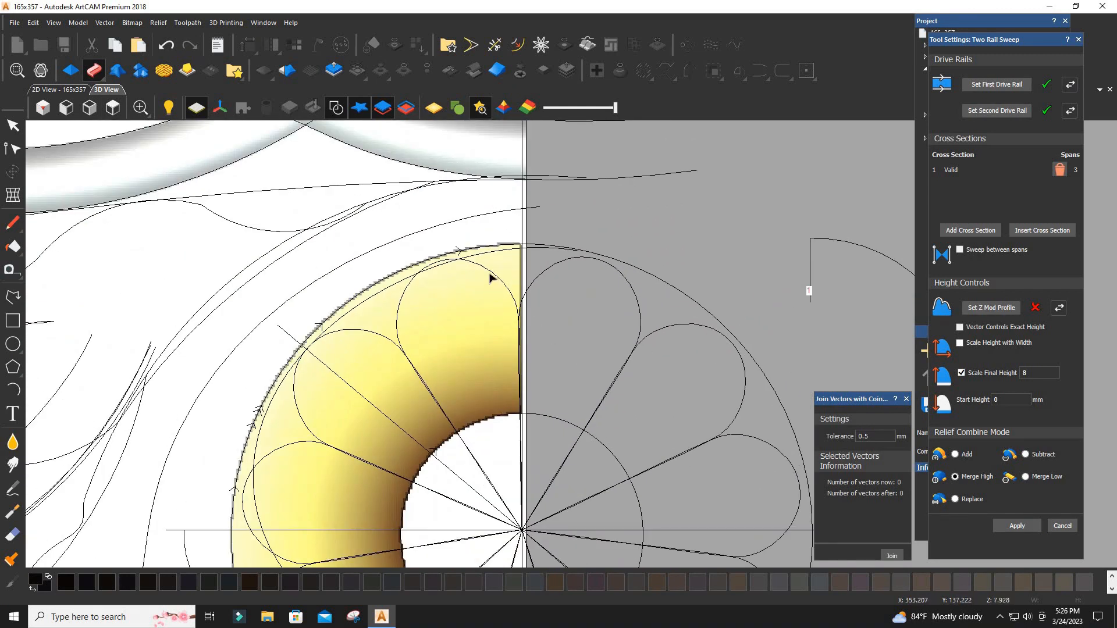
left_click(1062, 526)
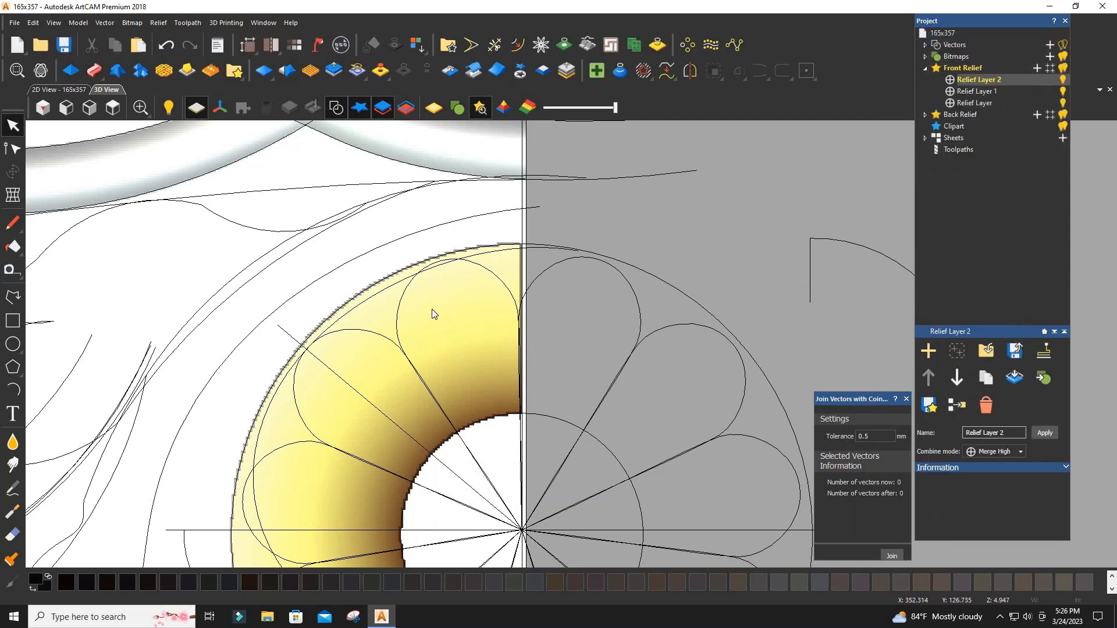
Step: Zero the relief outside the upper petal outline just left of the rosette's vertical centreline
left_click(489, 272)
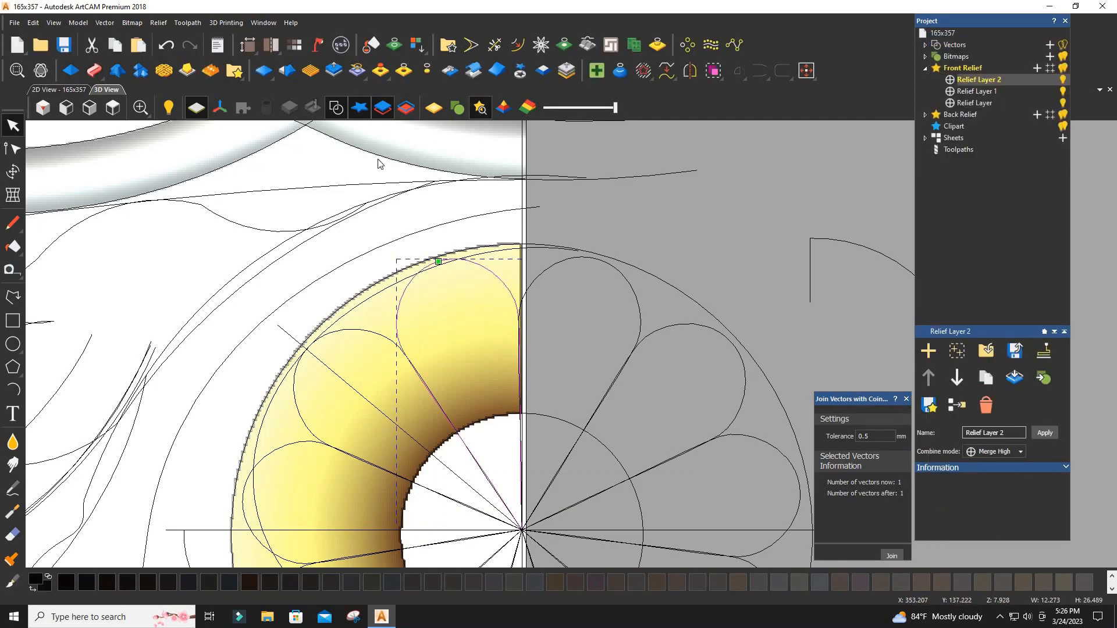
left_click(427, 70)
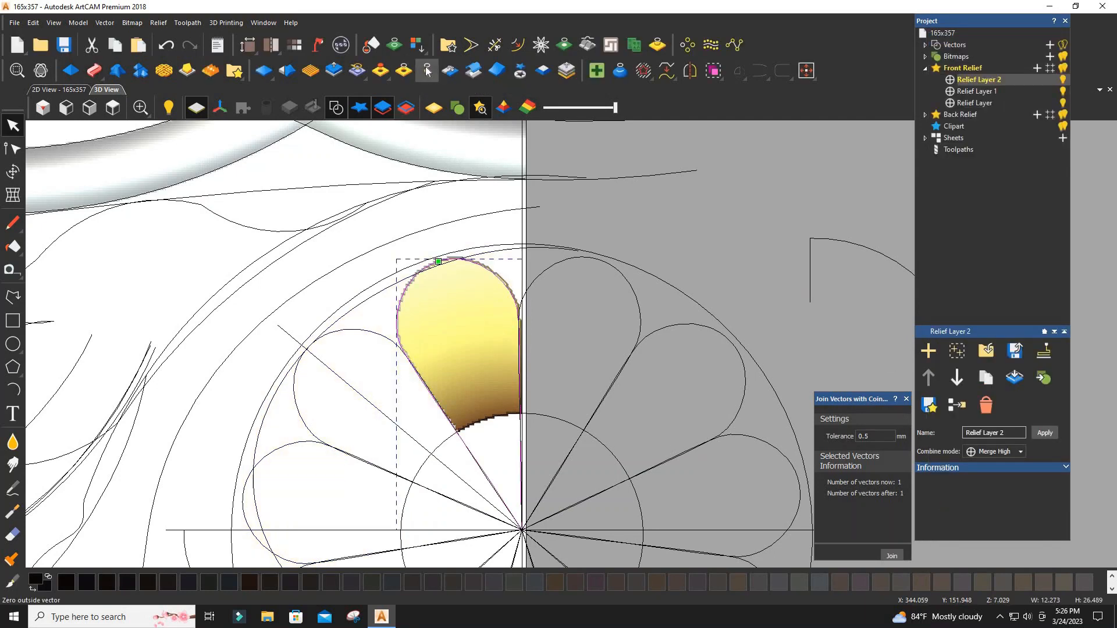
scroll(549, 319, "down", 2)
left_click(695, 163)
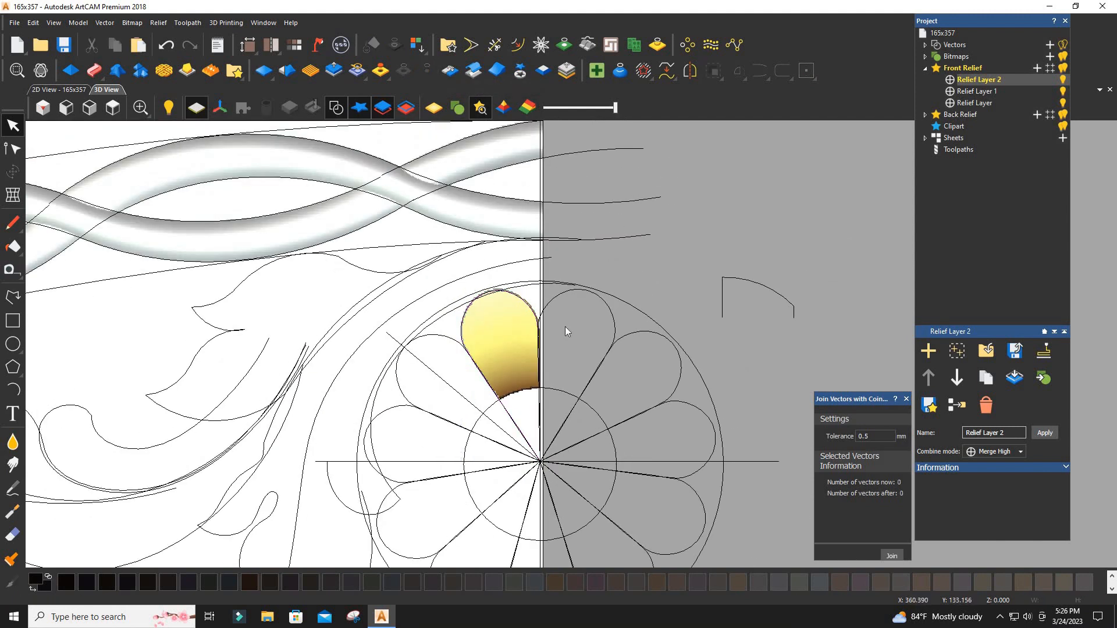
scroll(534, 449, "down", 2)
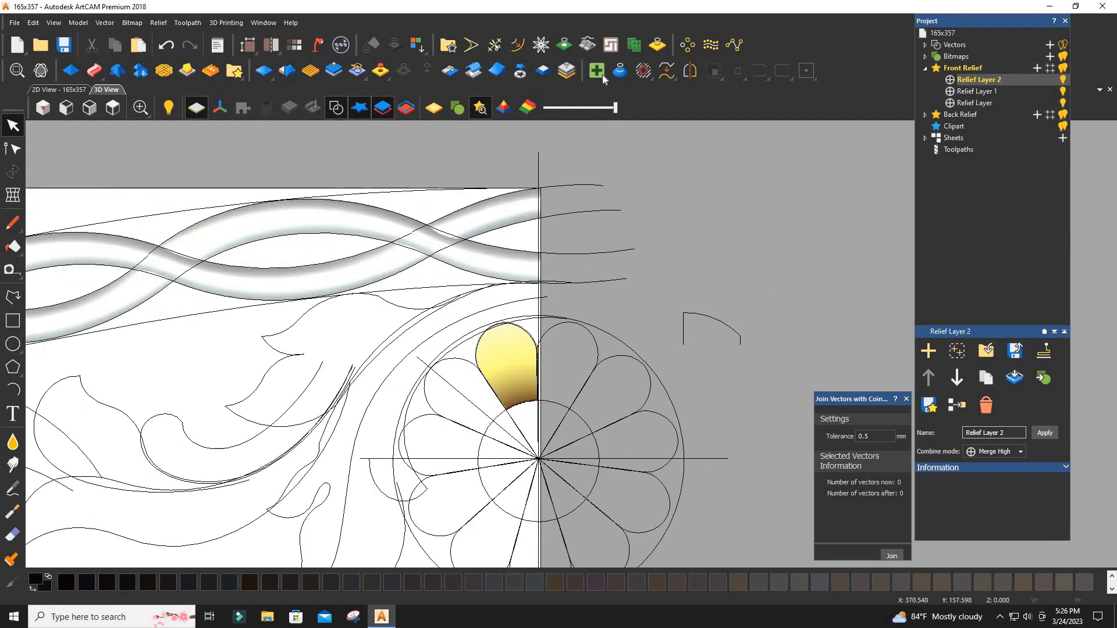
Step: Rotate-copy the petal relief into 11 objects over a total of 360 degrees about the rosette's centre
left_click(519, 70)
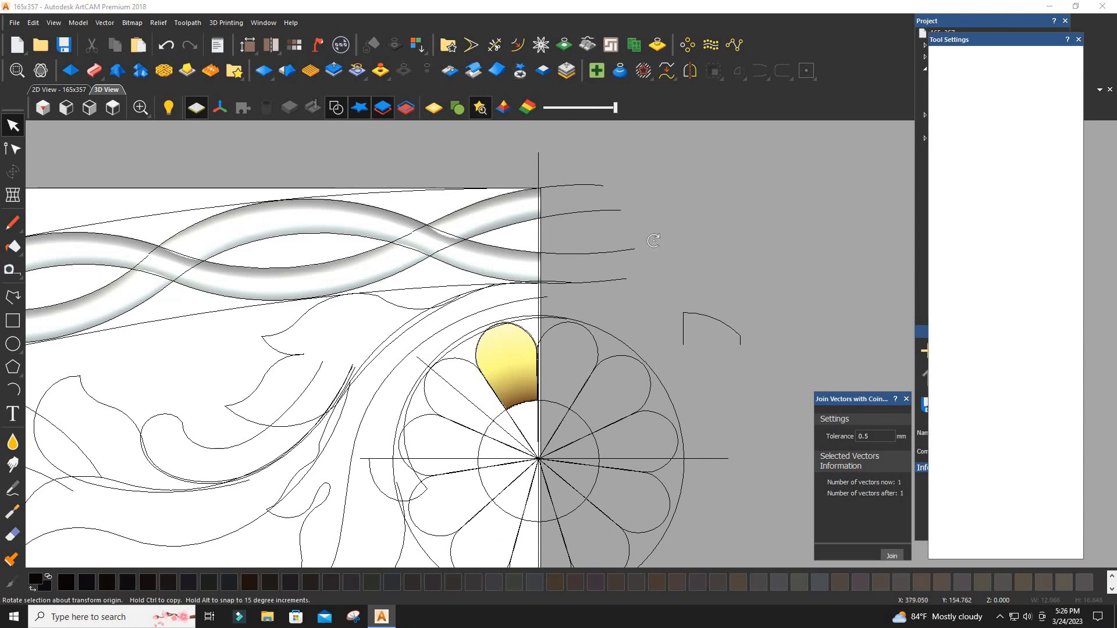
left_click(687, 45)
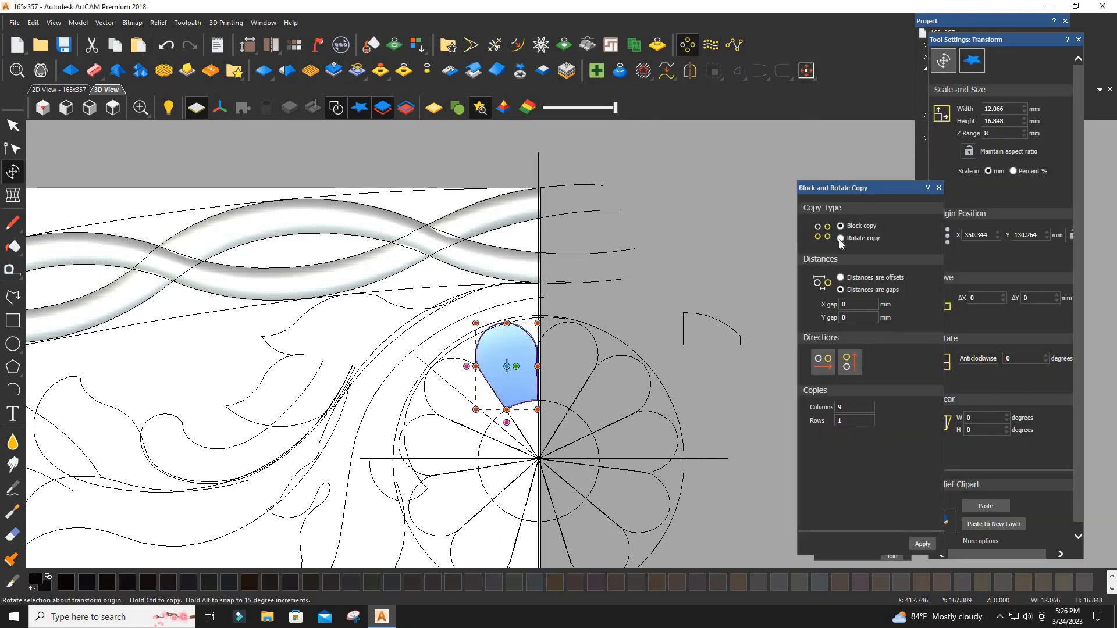
left_click(840, 239)
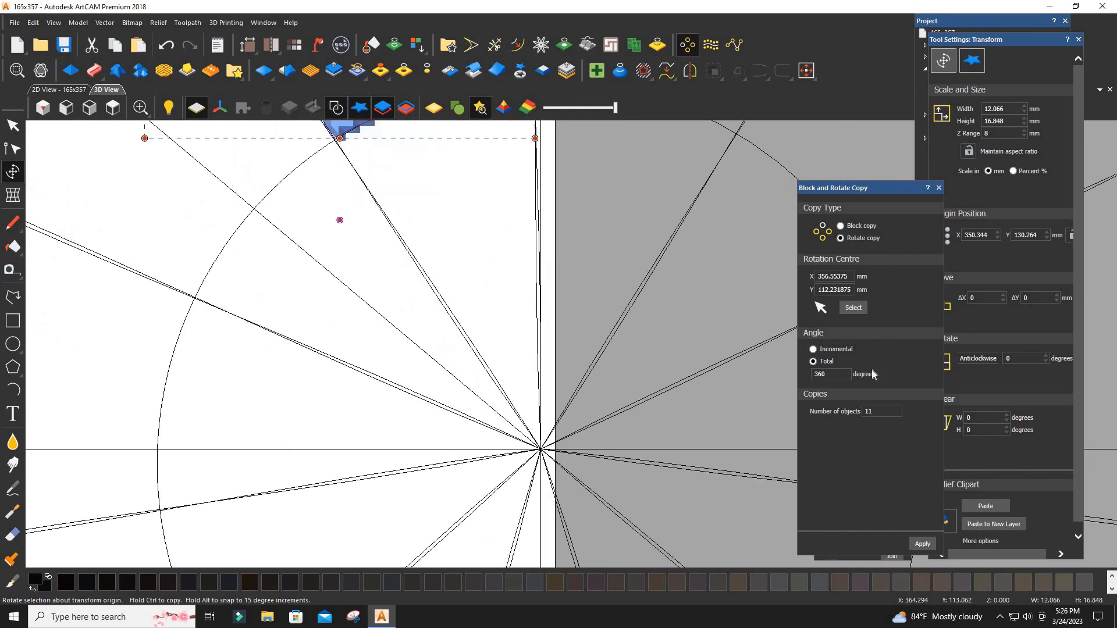
left_click(853, 308)
left_click(540, 449)
left_click(922, 544)
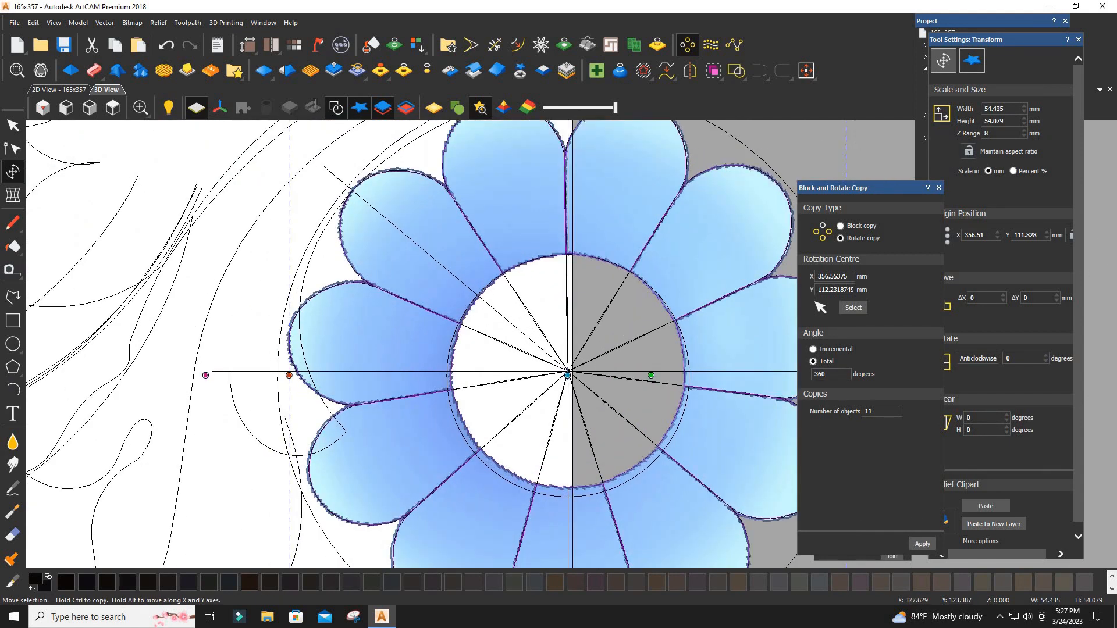
Step: Paste the ring of petal copies into the current relief layer and inspect the petal edges up close
left_click(1000, 134)
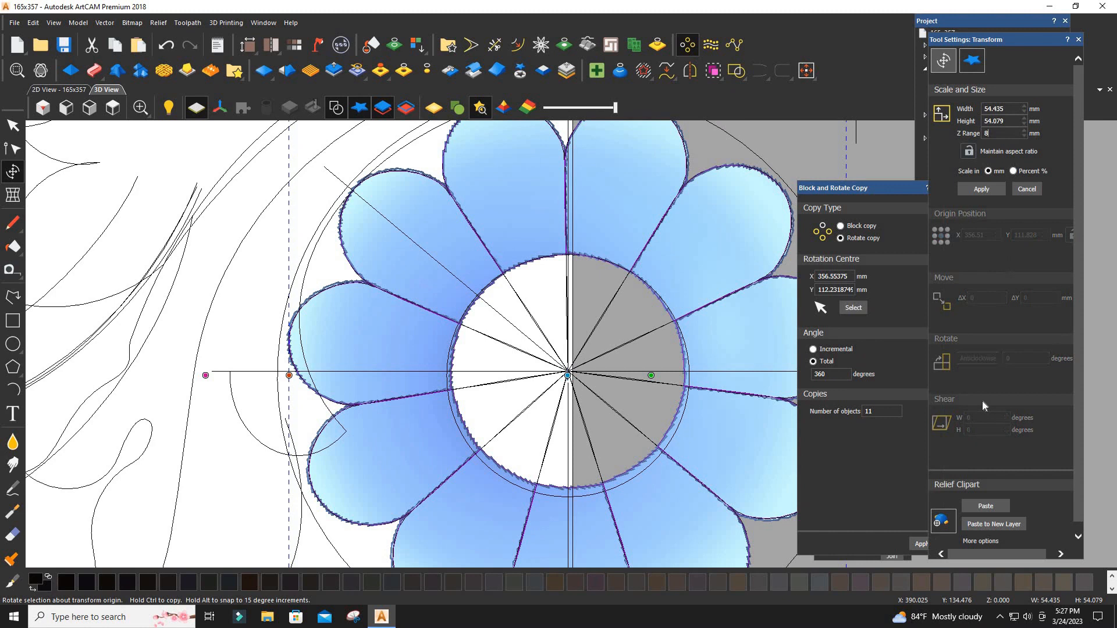
left_click(988, 505)
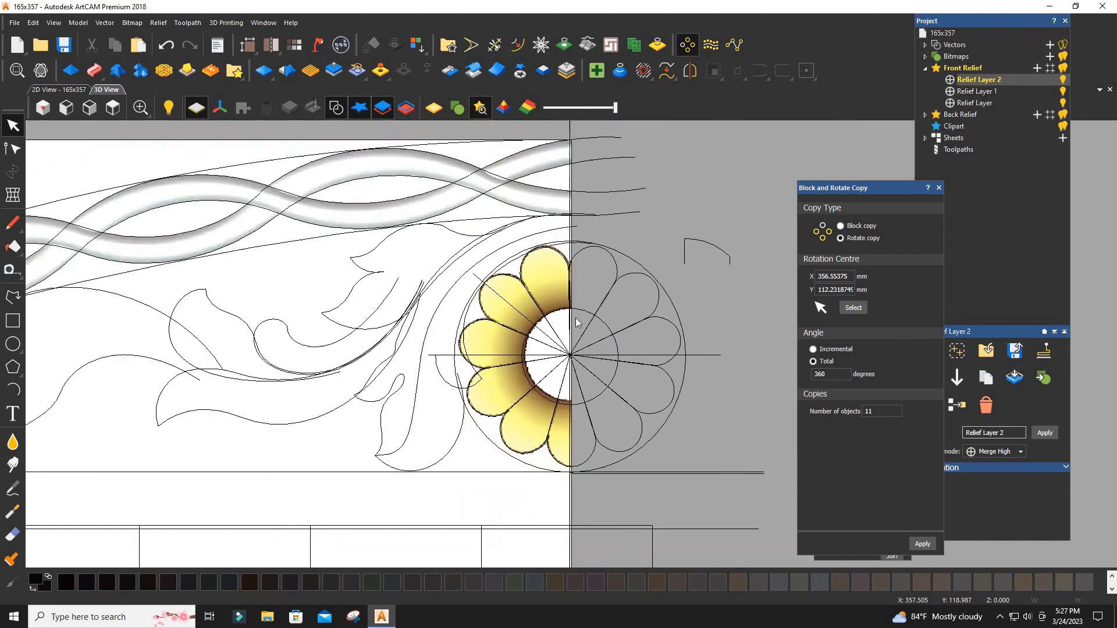
left_click_drag(584, 299, 559, 308)
scroll(556, 304, "up", 4)
scroll(556, 305, "up", 4)
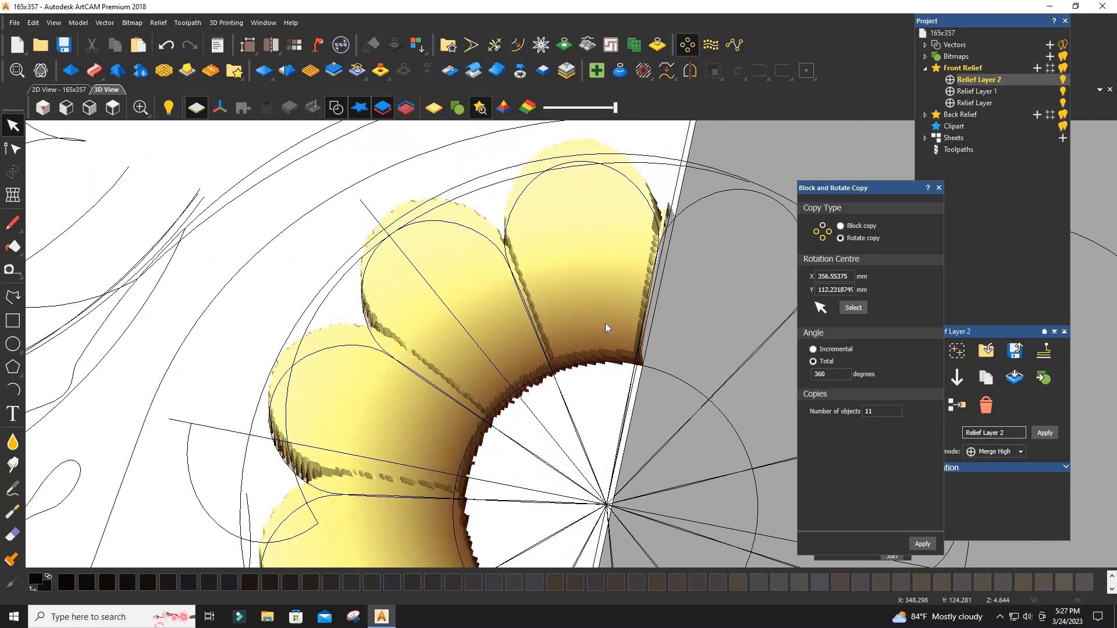
Step: Smooth the whole relief layer at 22% strength and check the softened petal edges
left_click(287, 73)
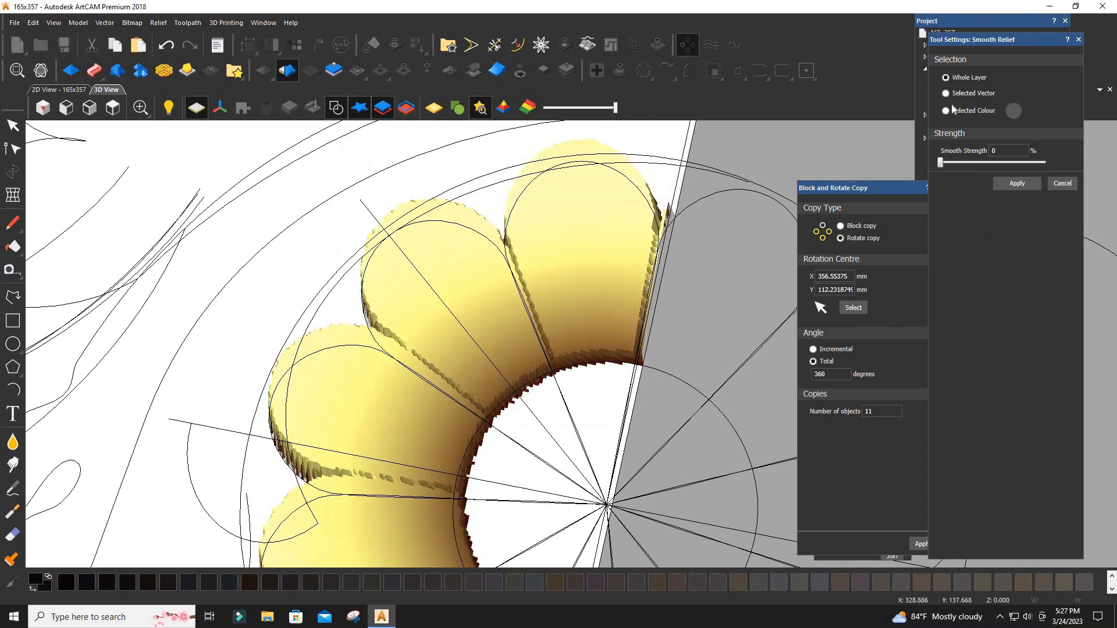
left_click_drag(947, 163, 954, 163)
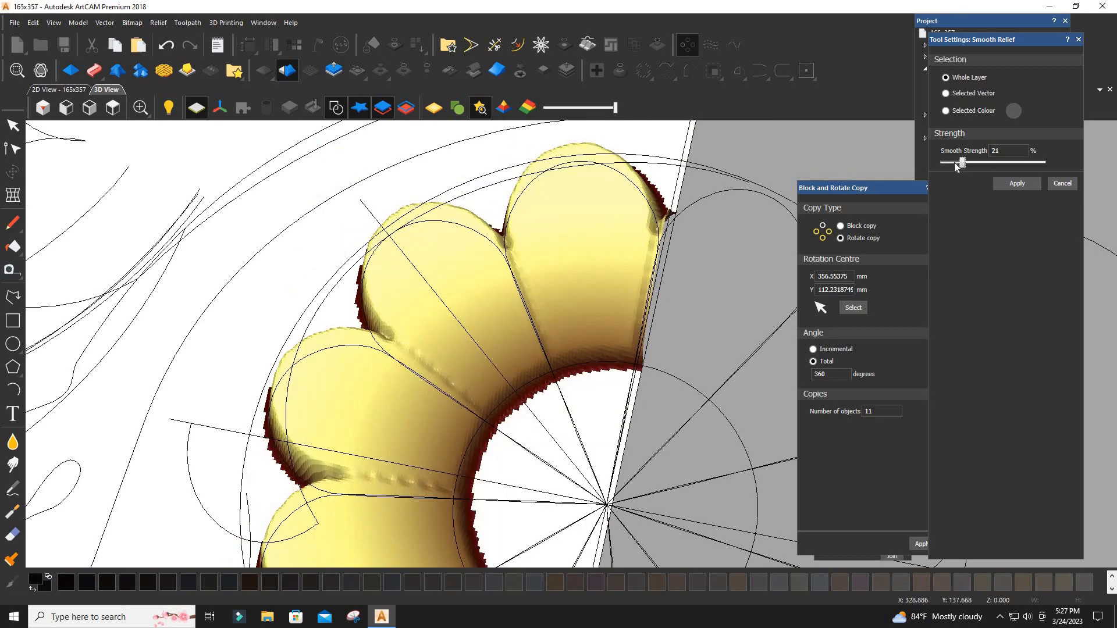
left_click(956, 164)
left_click_drag(954, 165, 970, 166)
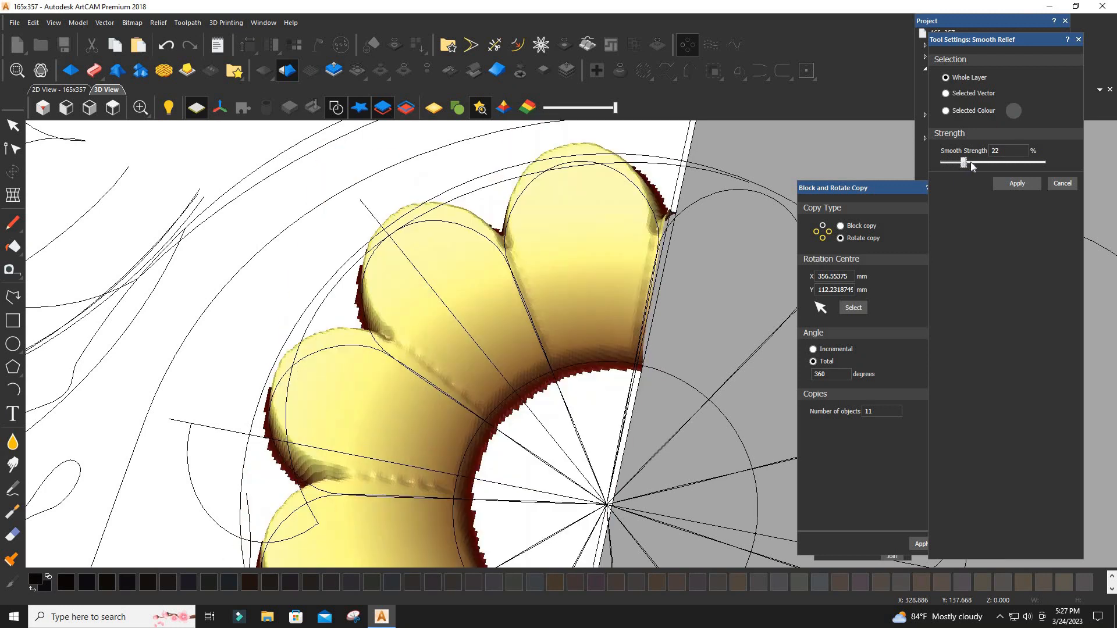
left_click(1015, 183)
scroll(629, 317, "down", 6)
scroll(610, 325, "up", 3)
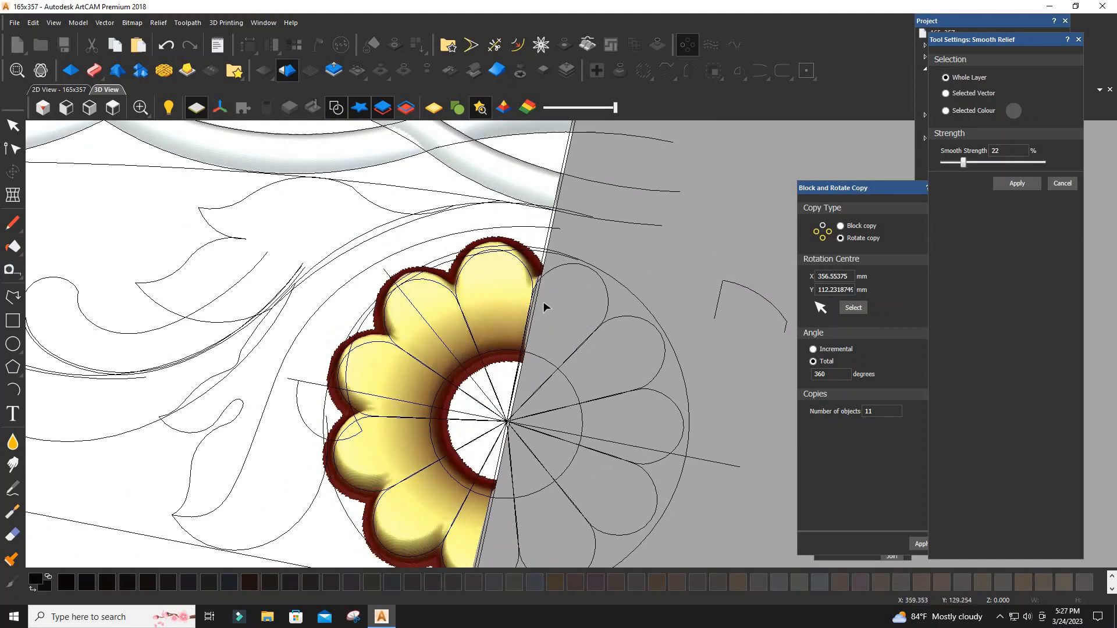
scroll(545, 307, "up", 2)
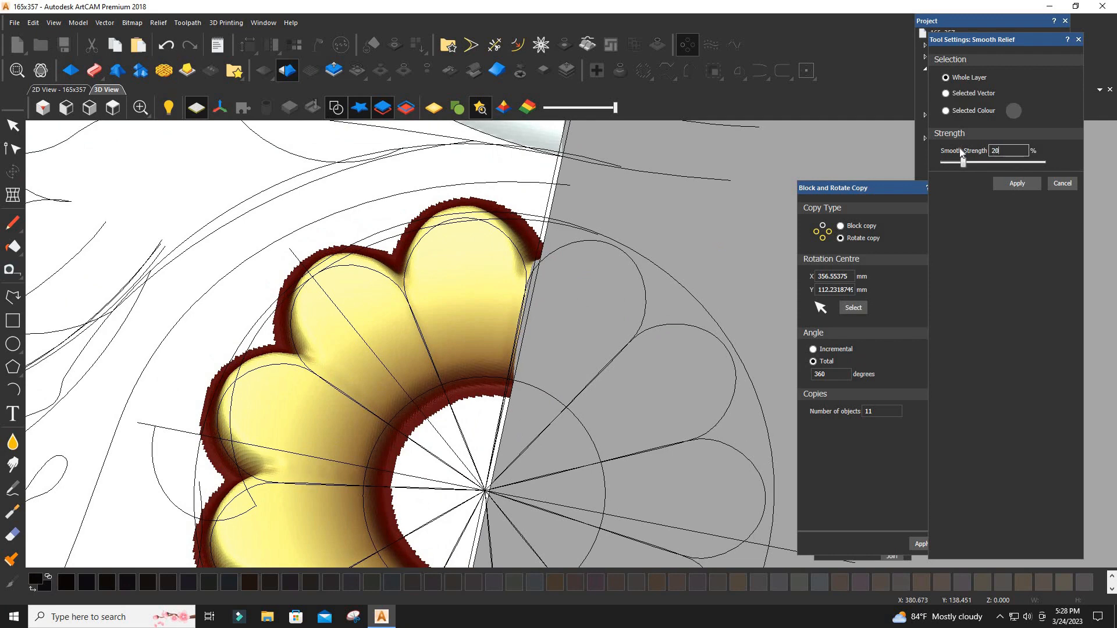
Step: Try another smoothing pass on the whole relief layer with a changed strength
key("Return")
scroll(503, 320, "down", 3)
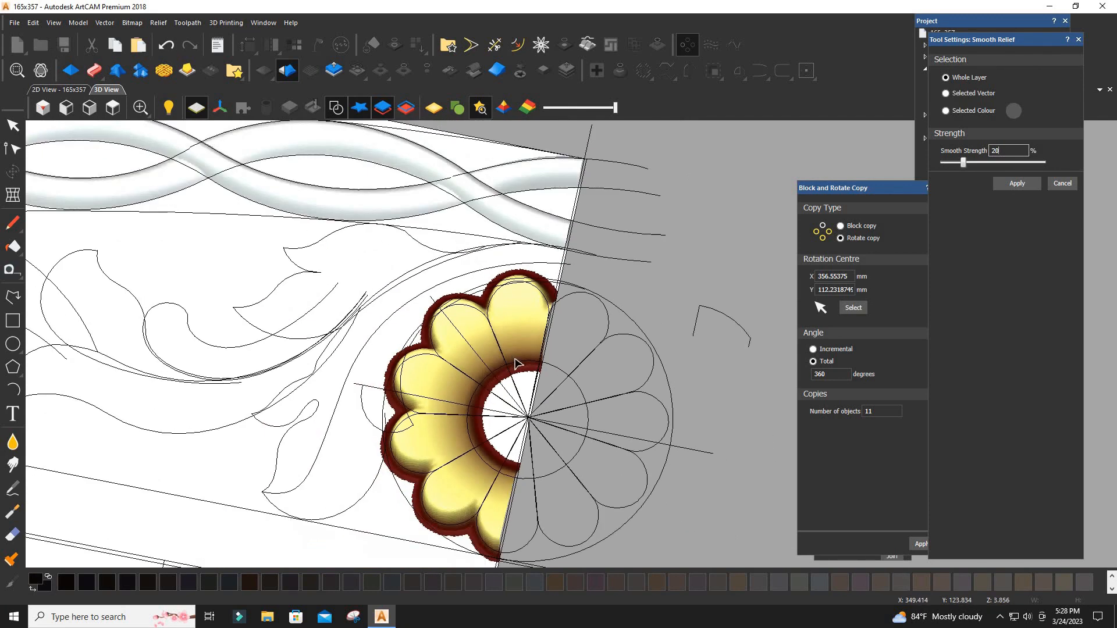
left_click_drag(530, 173, 612, 342)
Step: Undo the last two smoothing passes and inspect the petal edges from above and at an angle
key("ctrl+z")
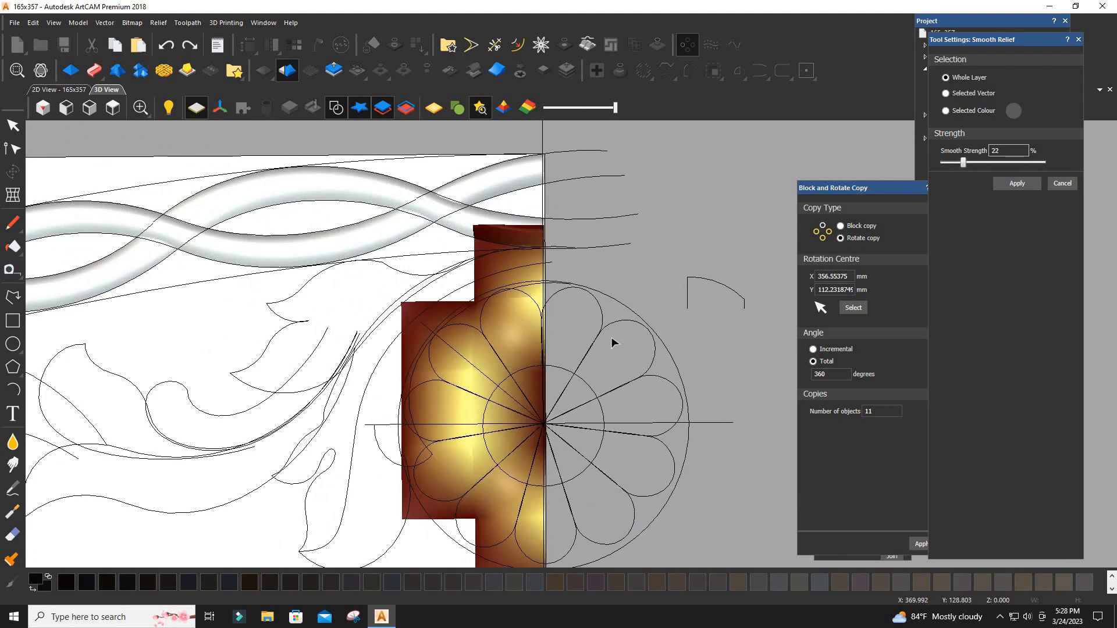
scroll(523, 319, "up", 3)
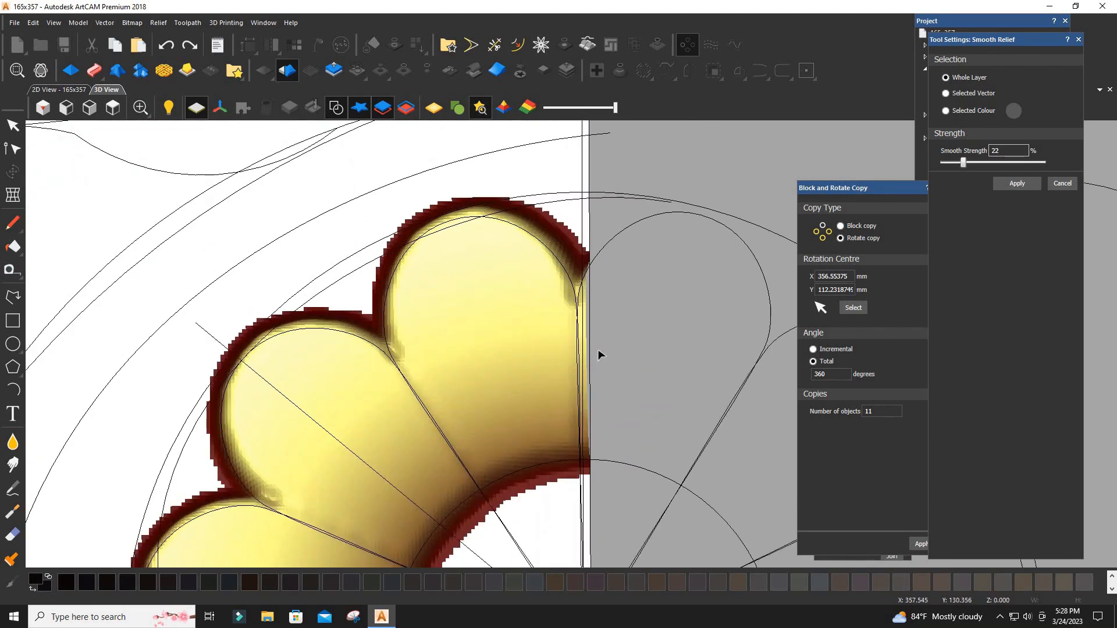
key("ctrl+z")
scroll(559, 276, "up", 2)
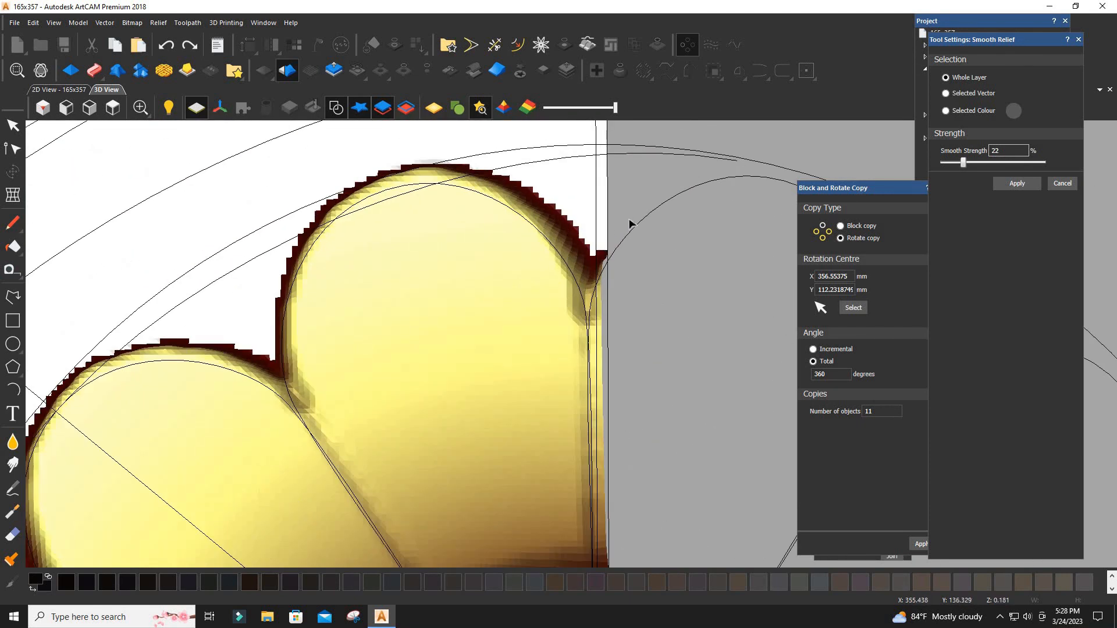
scroll(639, 244, "down", 3)
left_click_drag(599, 199, 616, 378)
scroll(543, 352, "down", 4)
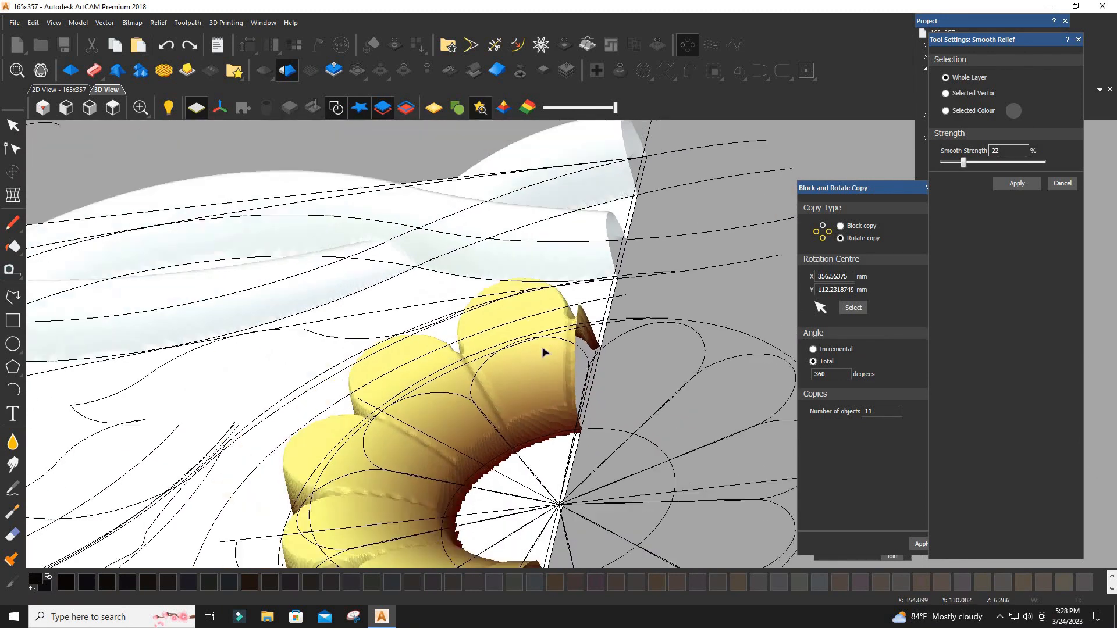
left_click(690, 284)
left_click_drag(690, 284, 587, 400)
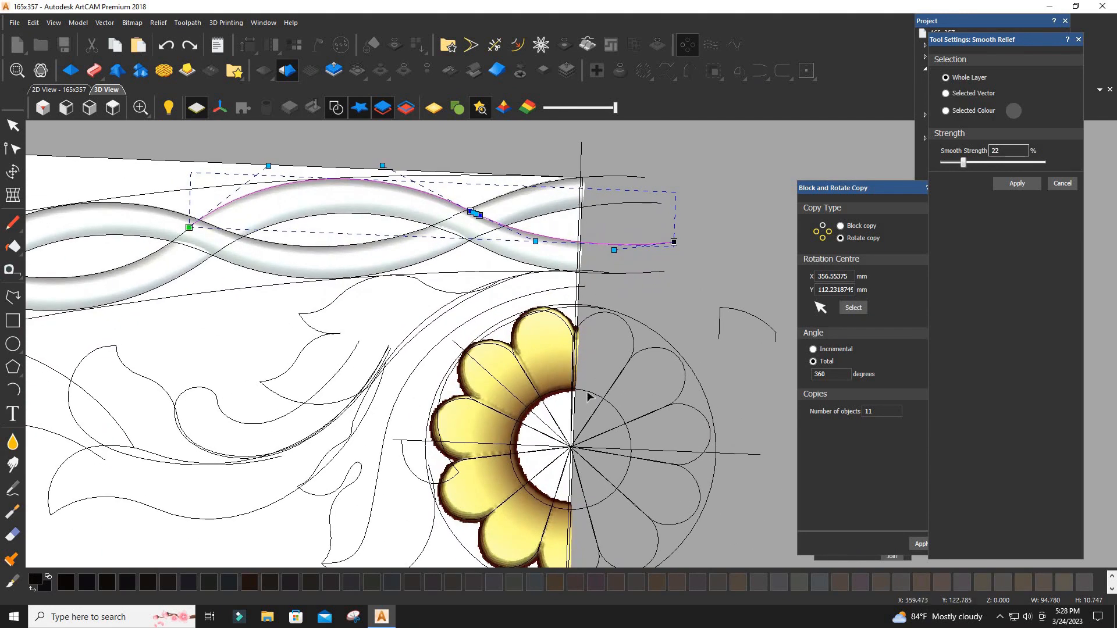
Step: Clear the vector selection and inspect the rosette's petal ring and open centre from straight above
left_click(589, 398)
scroll(589, 401, "up", 2)
left_click(598, 379)
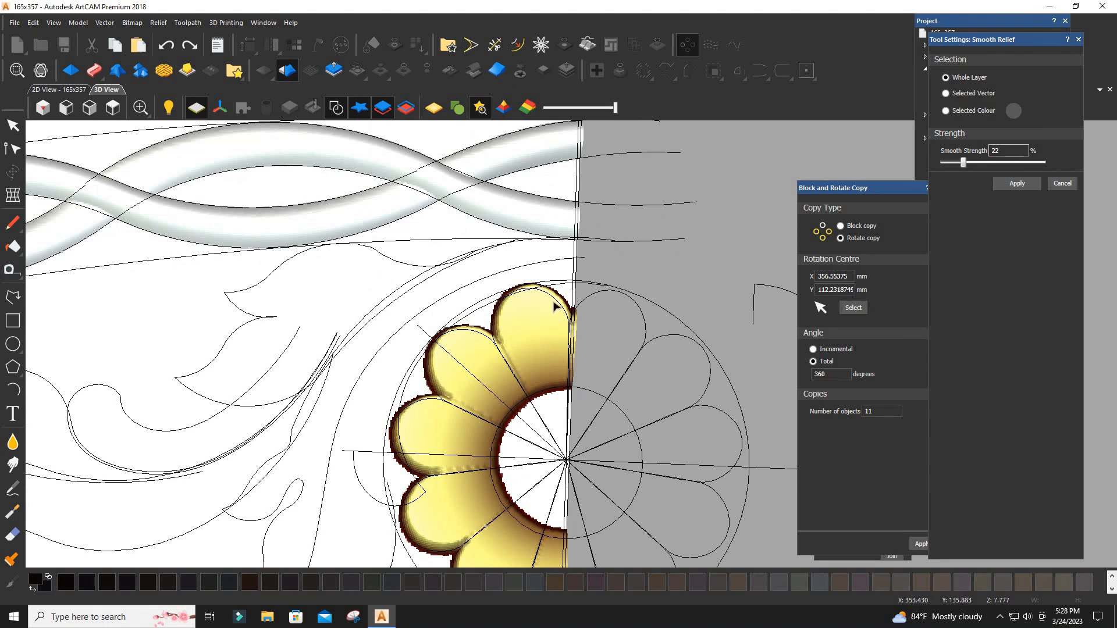
scroll(553, 304, "up", 2)
scroll(604, 448, "down", 3)
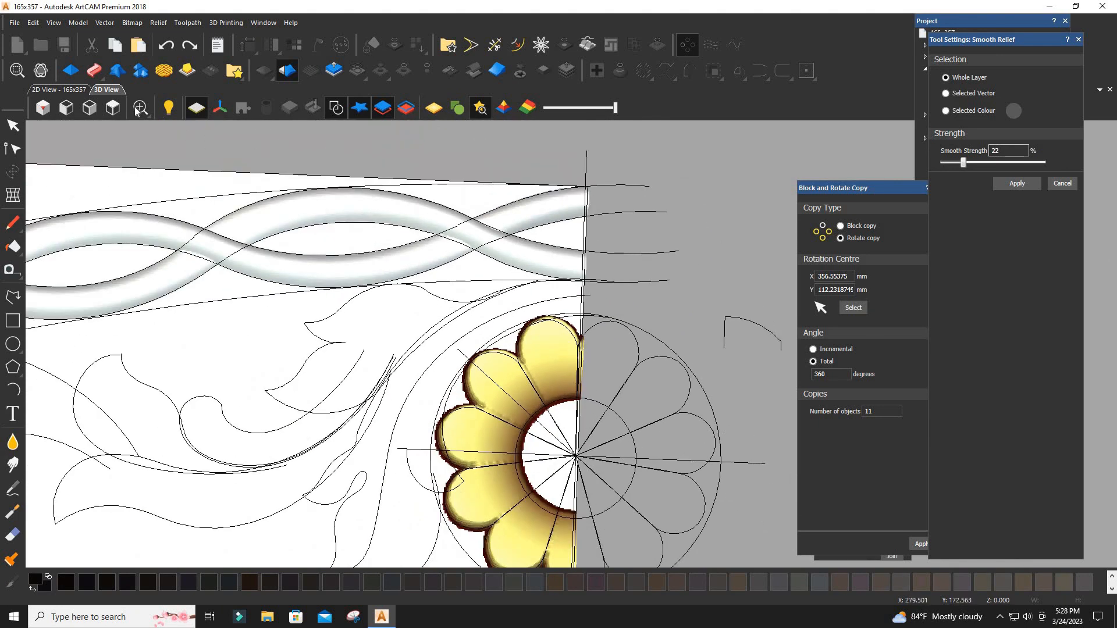
left_click(113, 108)
scroll(737, 354, "up", 8)
scroll(708, 359, "down", 3)
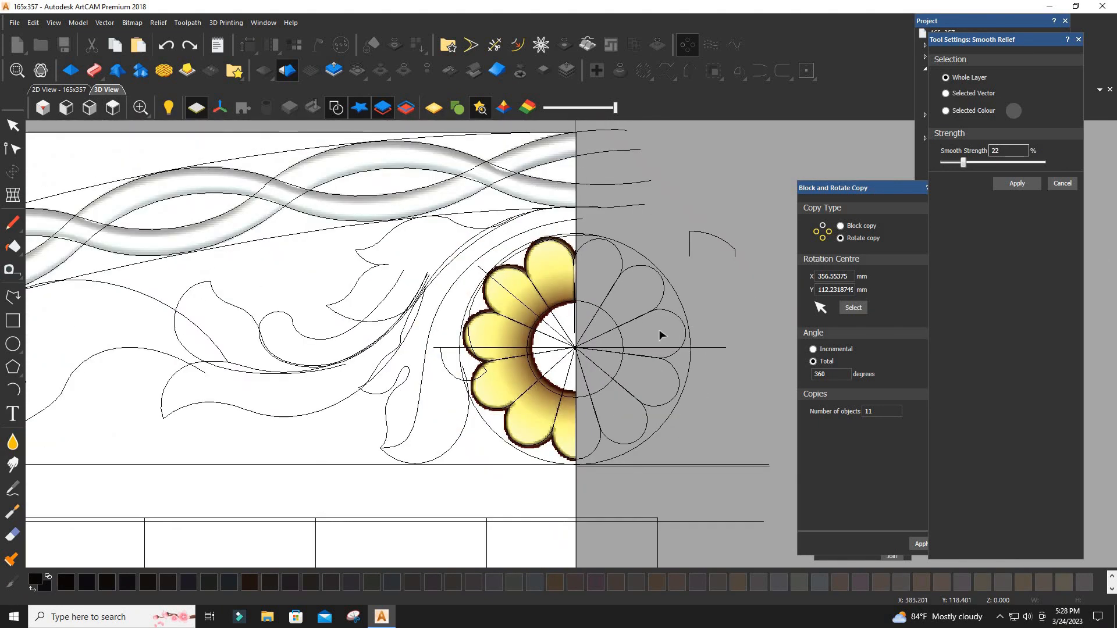
scroll(661, 331, "up", 5)
Step: Draw a circle about 11.9 mm in radius from the rosette's centre point, just covering the inner ends of the petals
left_click(13, 344)
left_click(425, 380)
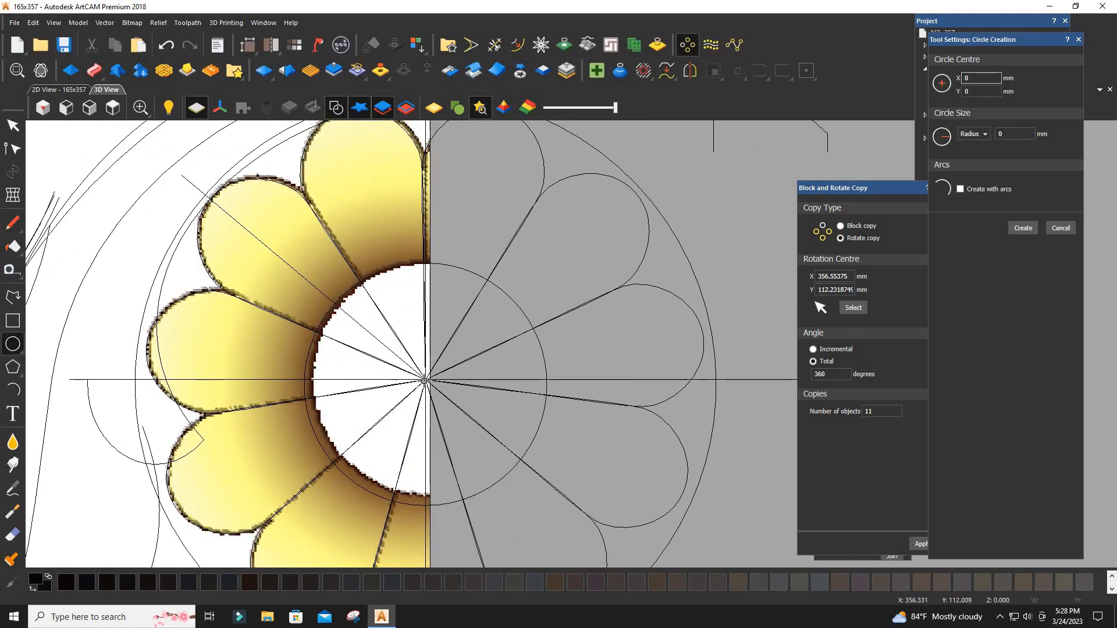
scroll(424, 381, "up", 4)
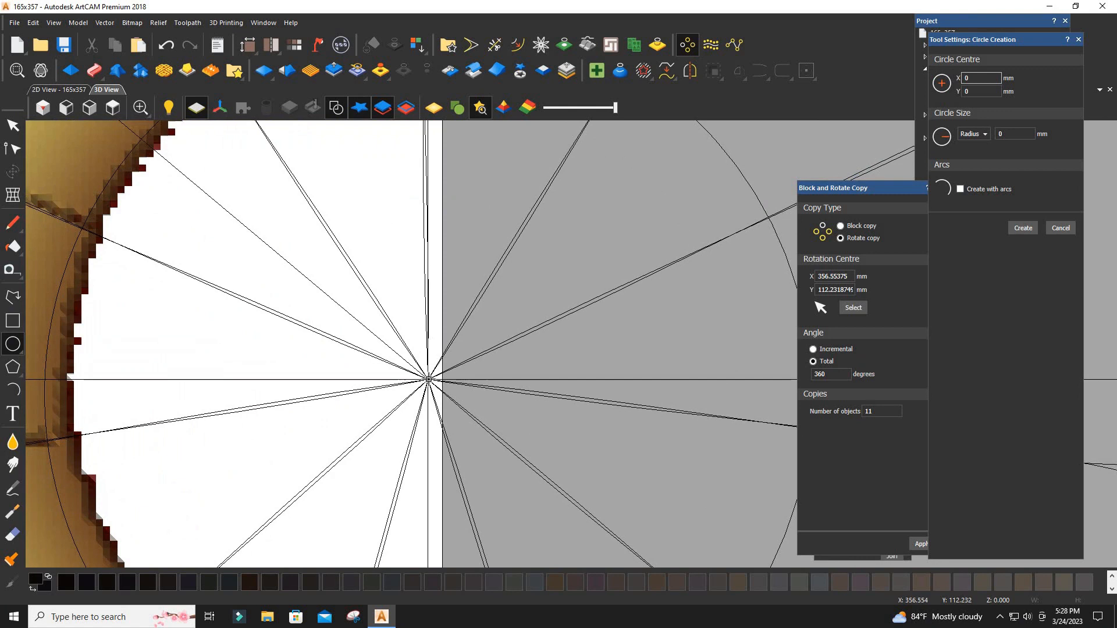
left_click_drag(428, 380, 707, 624)
right_click(726, 618)
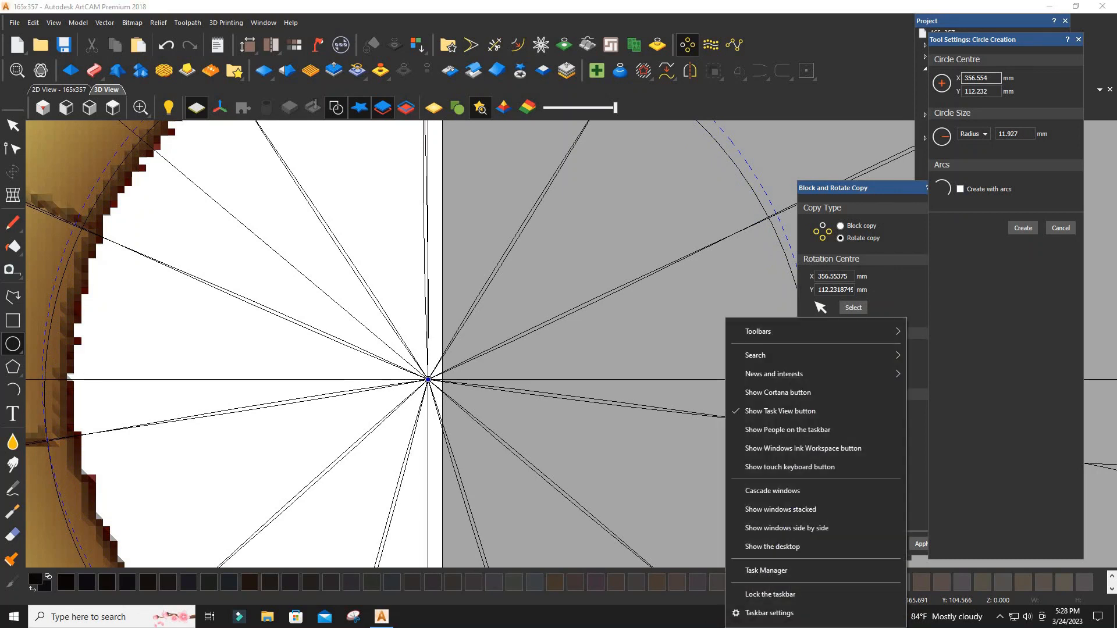
left_click(669, 532)
scroll(654, 495, "down", 5)
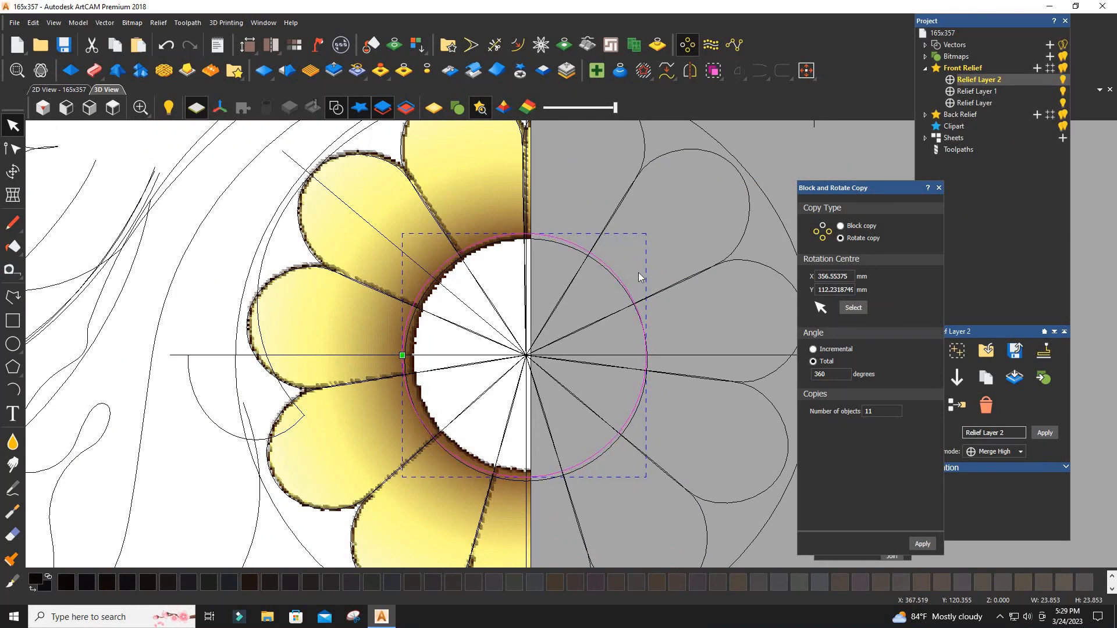
Step: Give the centre circle a round shape profile with a 90° angle, scaled to 6 mm height, starting at 2 mm
left_click(71, 71)
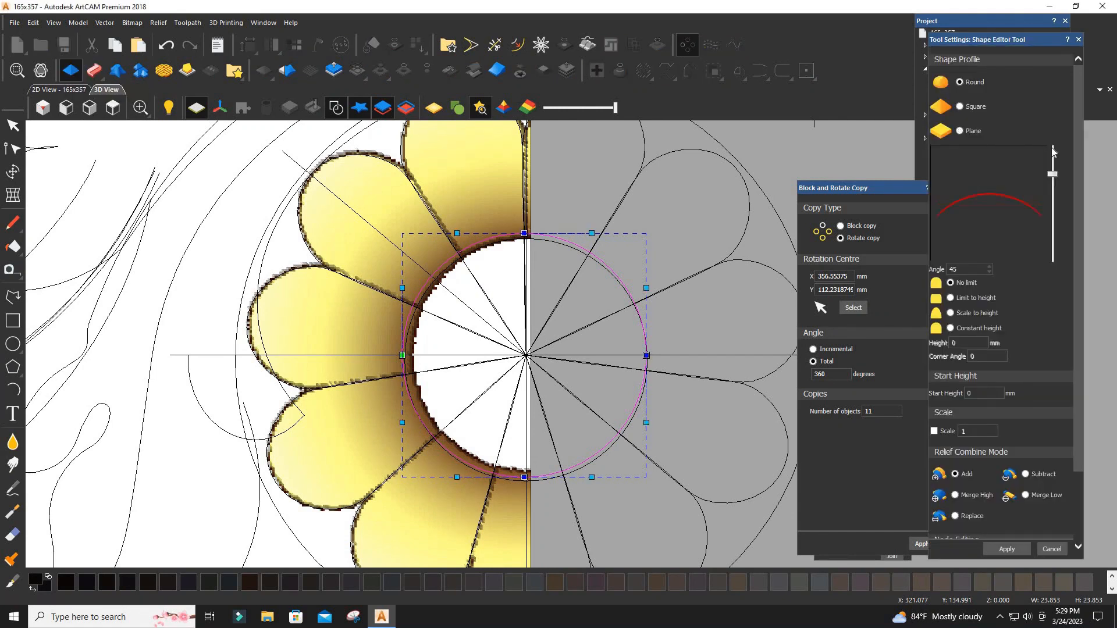
left_click_drag(1052, 174, 1052, 145)
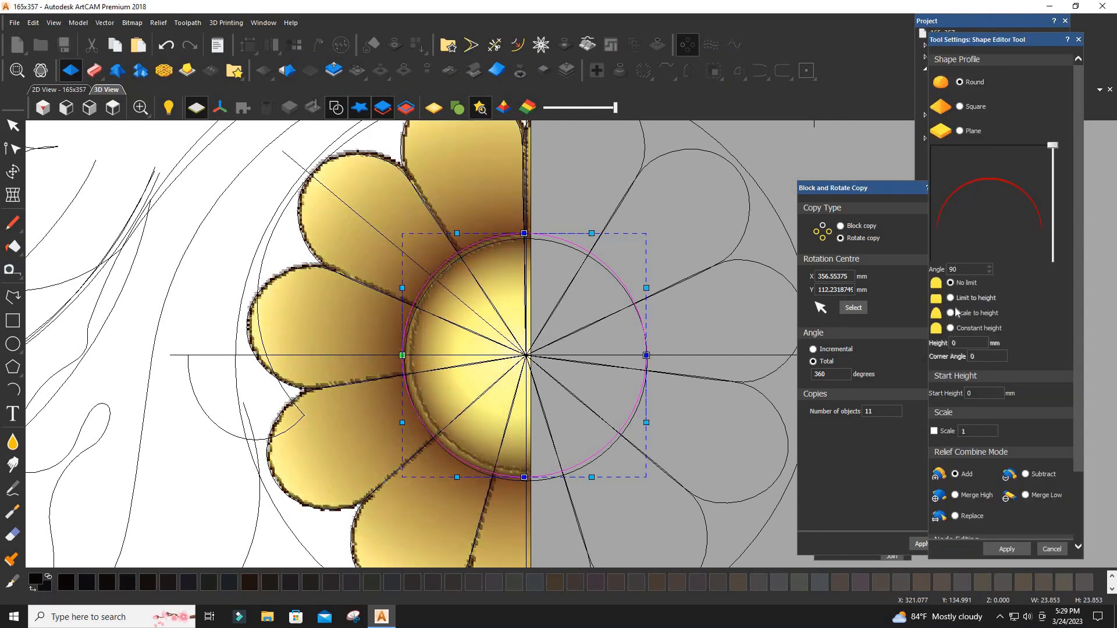
left_click(954, 314)
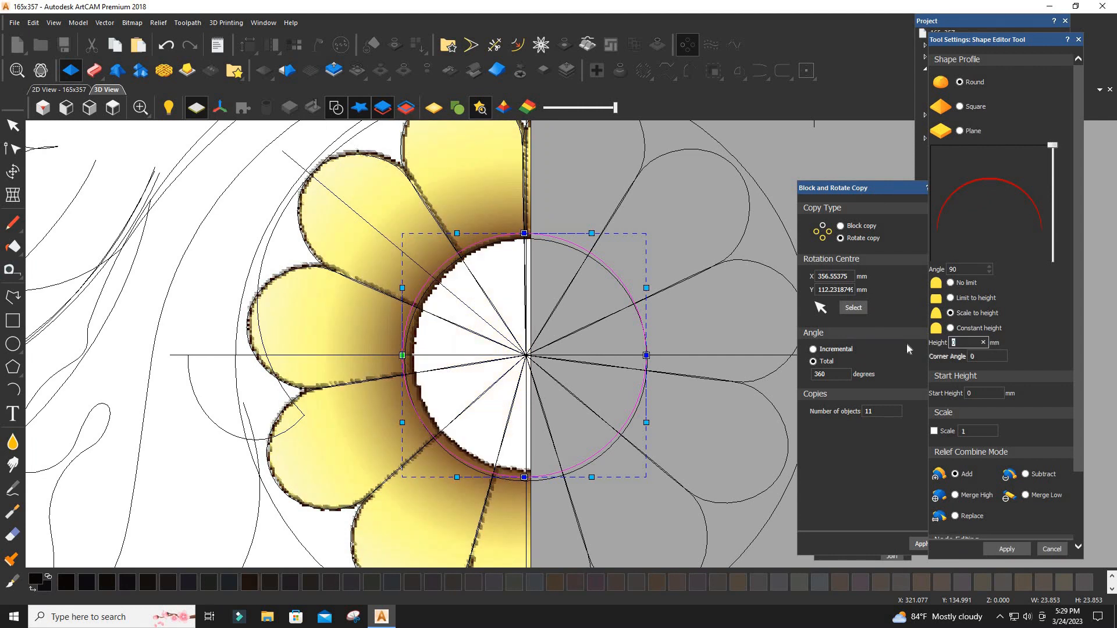
type("6")
key("Tab")
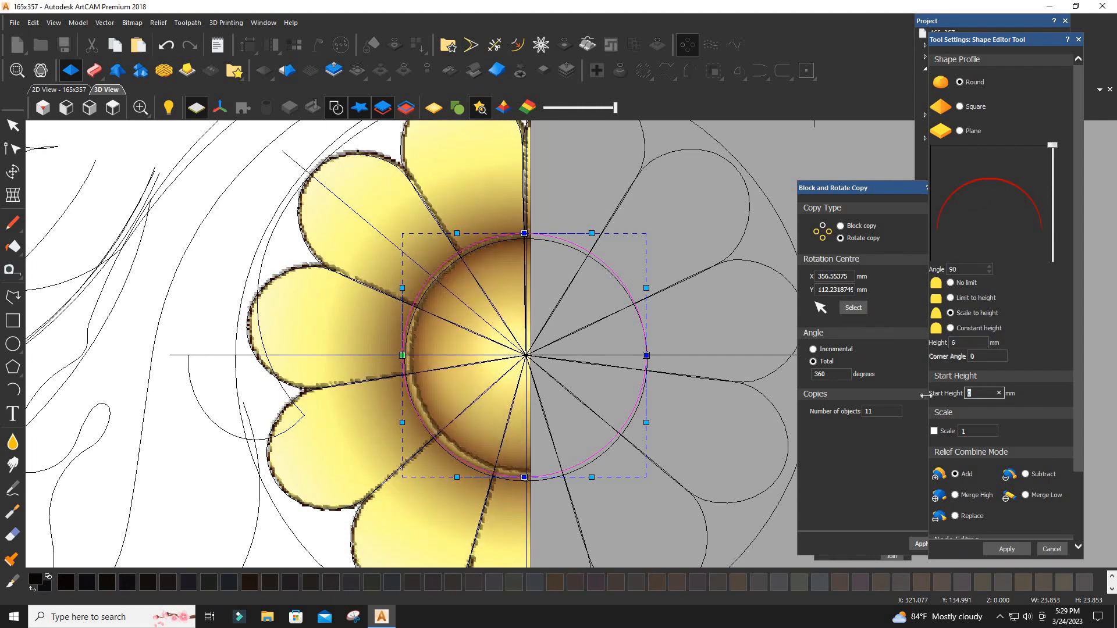
type("2")
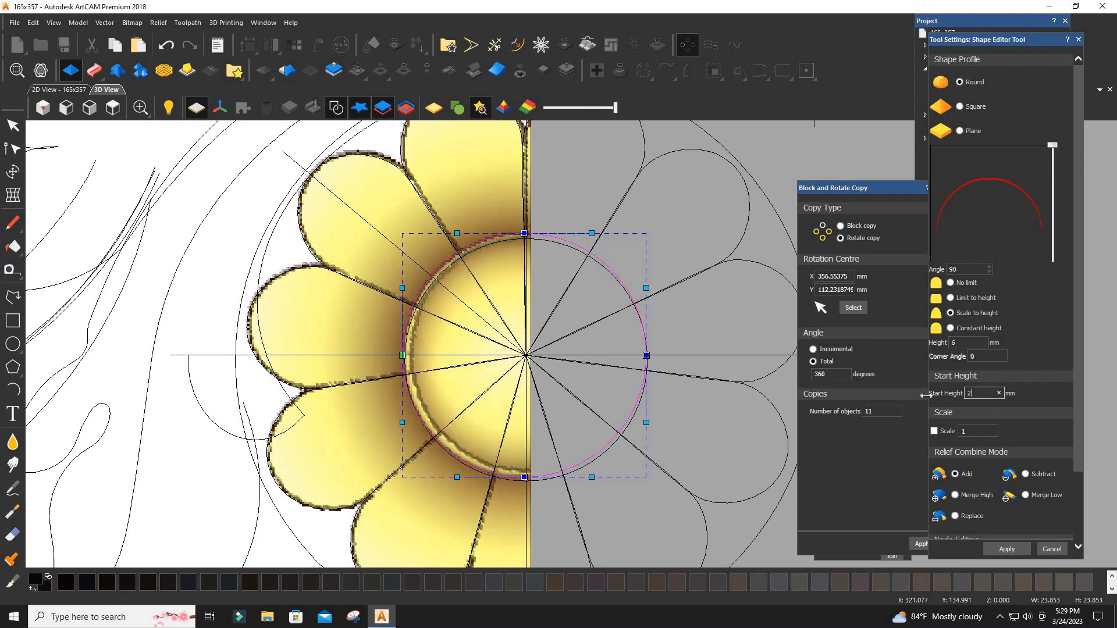
Step: Set the centre dome to combine by Merge High and apply it to the rosette relief
left_click(956, 496)
middle_click_drag(526, 354, 548, 350)
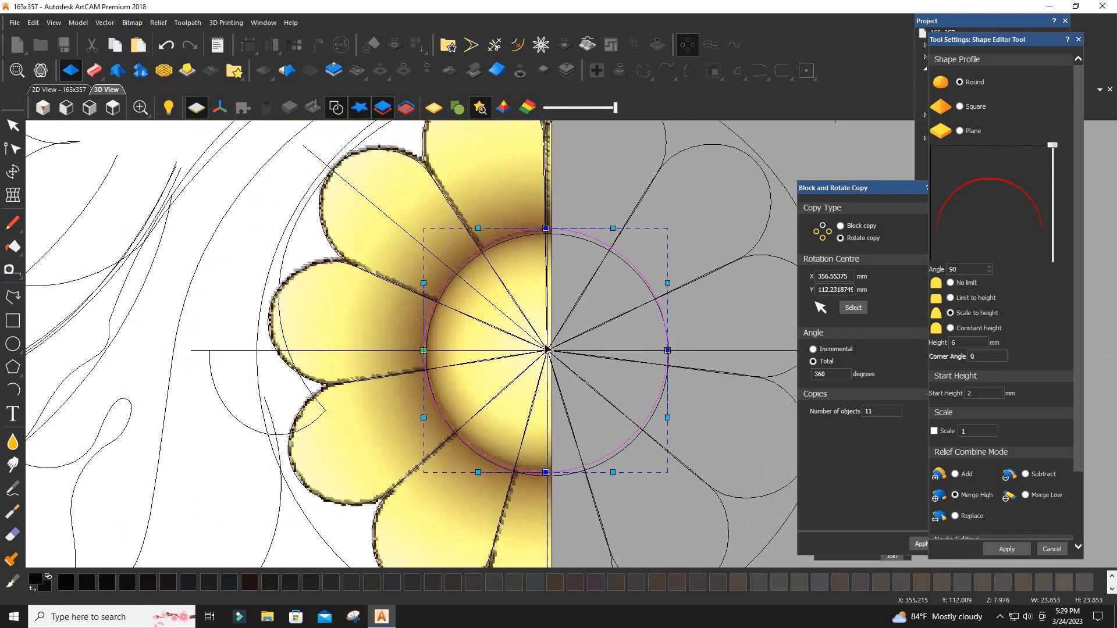
scroll(548, 351, "down", 2)
left_click(622, 303)
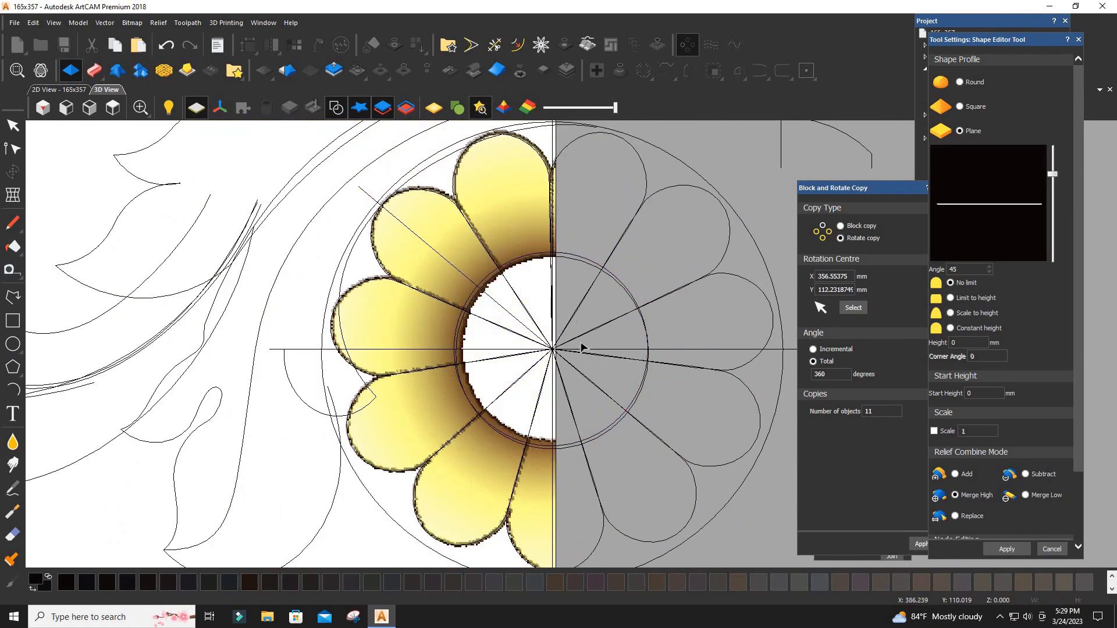
left_click(597, 265)
left_click(1006, 549)
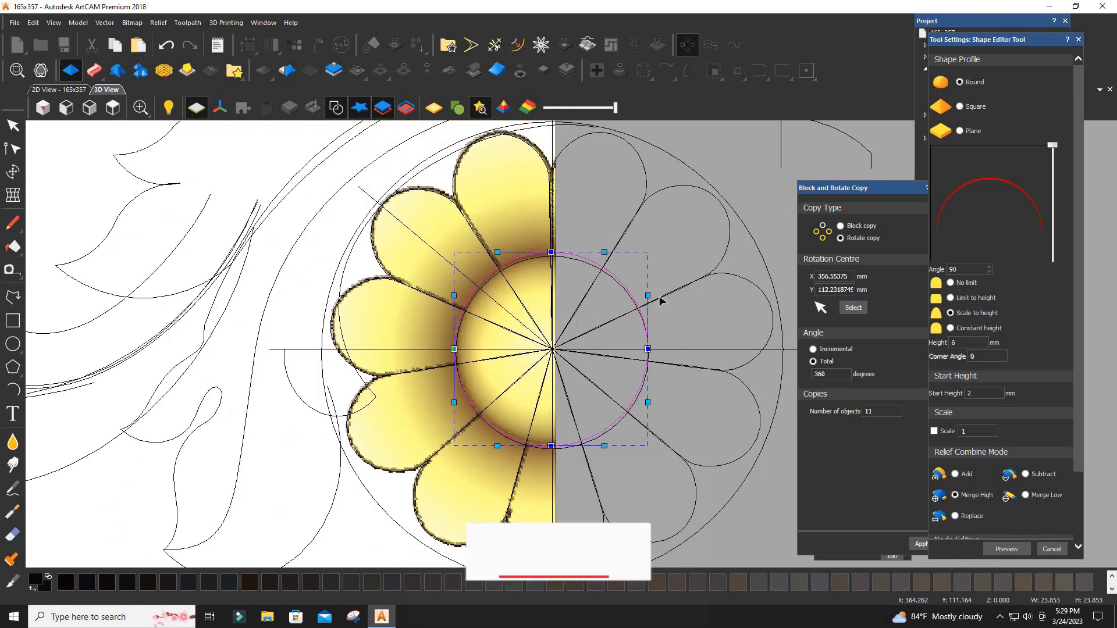
Step: Deselect the circle, inspect the domed centre and petals at an angle, and hide the vector outlines
left_click(667, 267)
left_click_drag(611, 320, 516, 399)
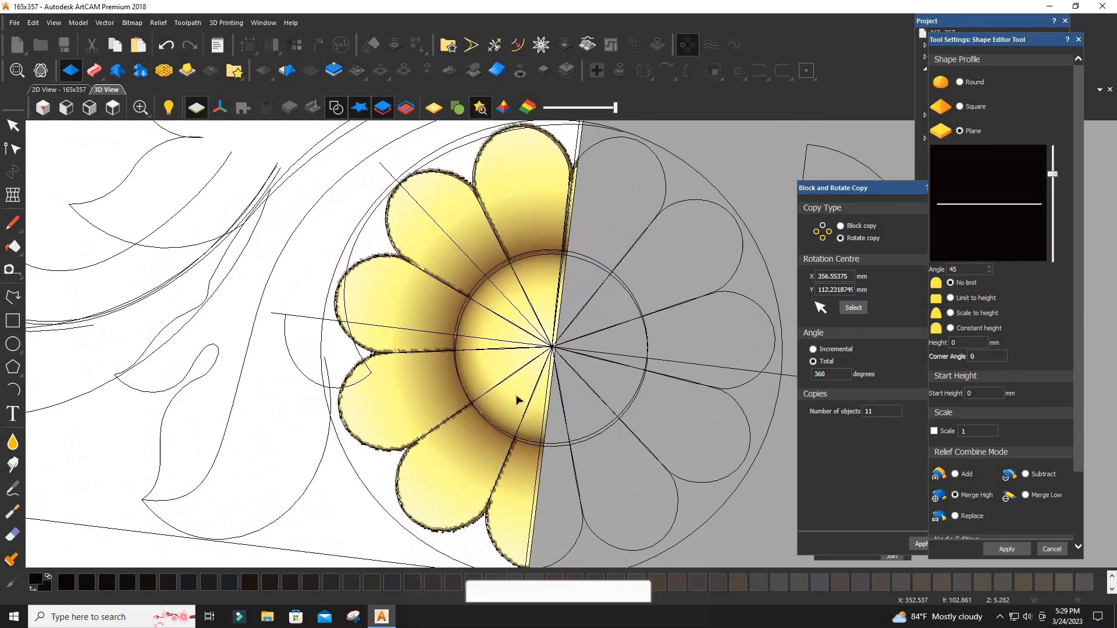
scroll(516, 399, "down", 4)
left_click(336, 107)
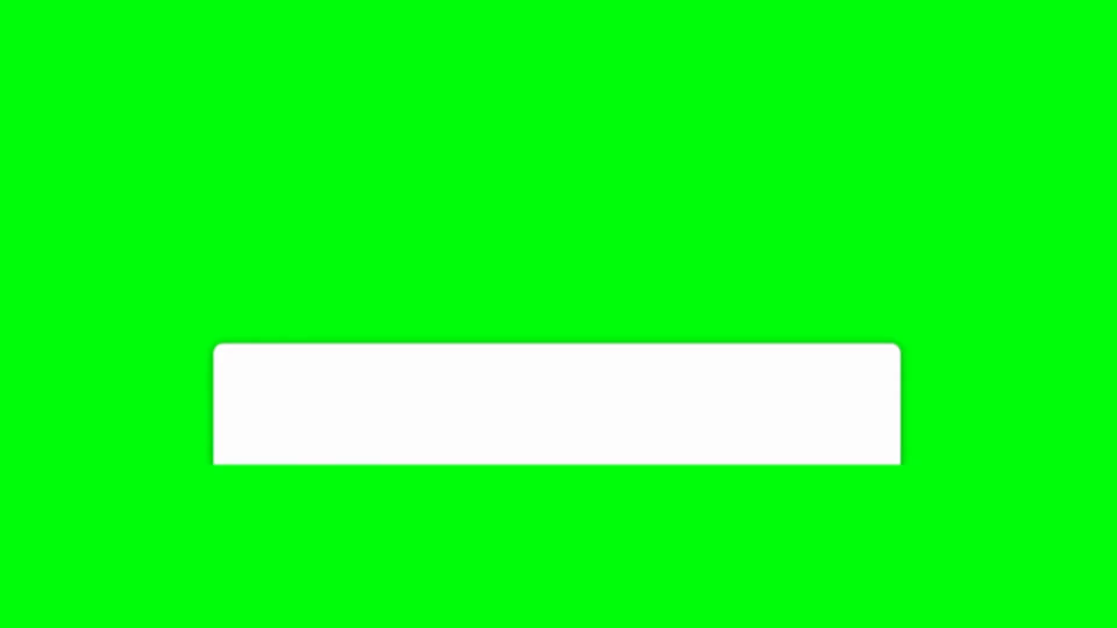